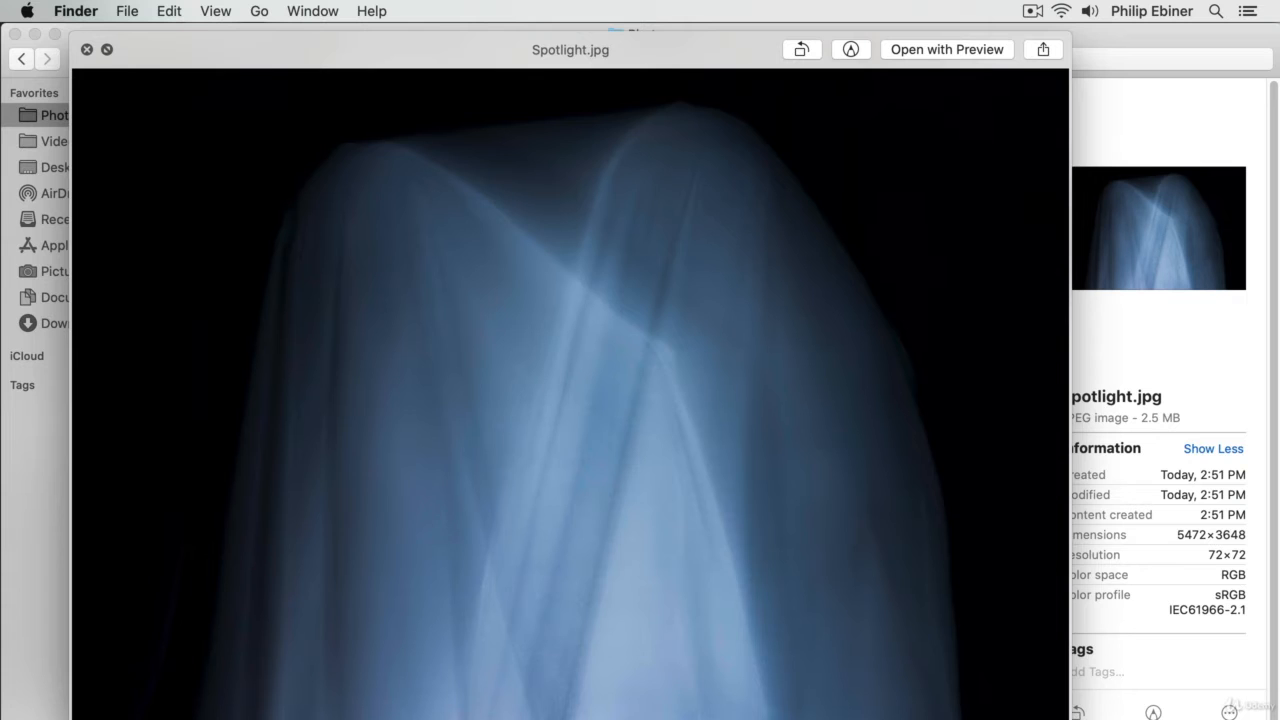
Step: Close the Spotlight.jpg preview, place the image in the Project 6 – Blend Modes document above Woman Jumping, and toggle the new layer's visibility
drag(1069, 719, 962, 573)
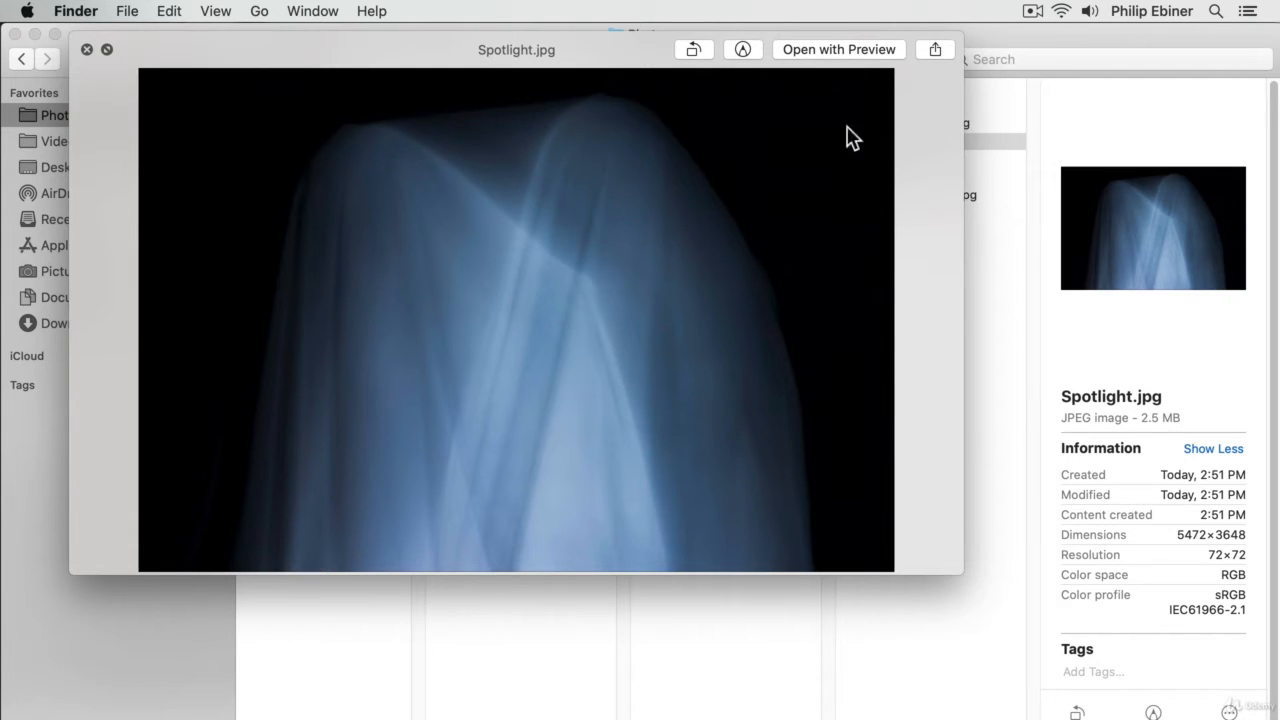
key(space)
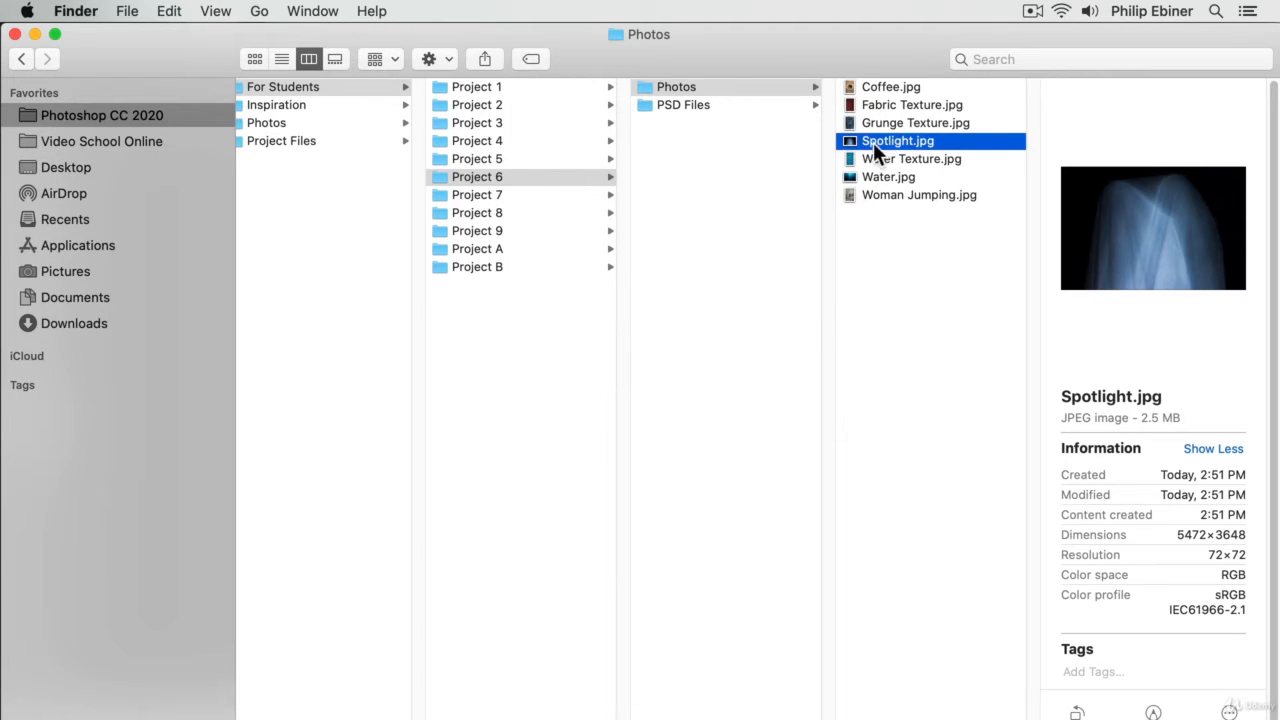
drag(890, 139, 735, 432)
key(super+Tab)
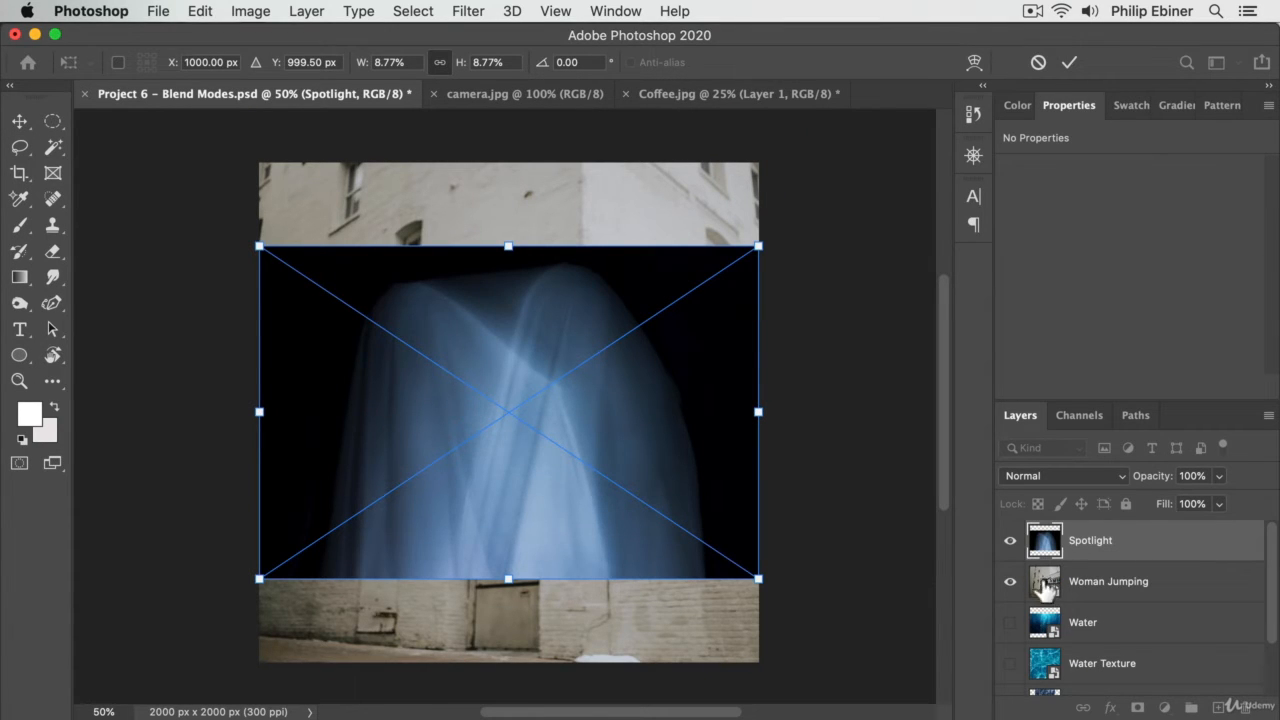
click(1010, 540)
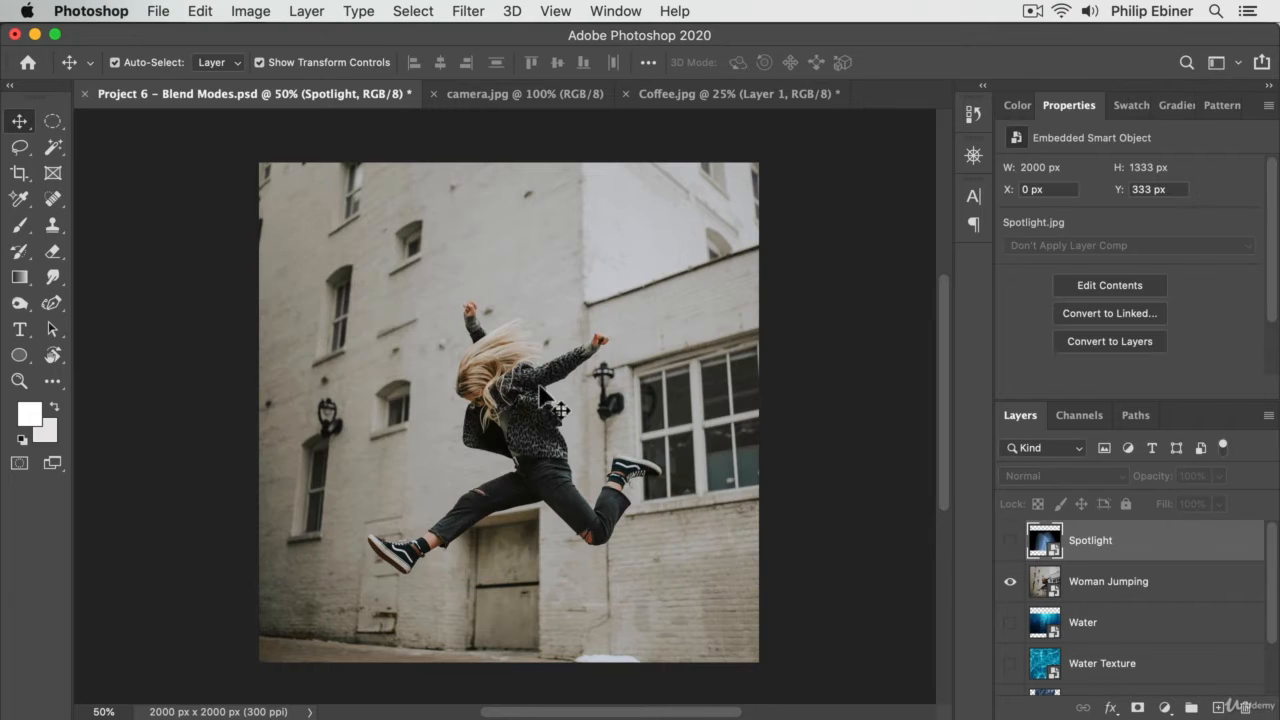
click(1010, 540)
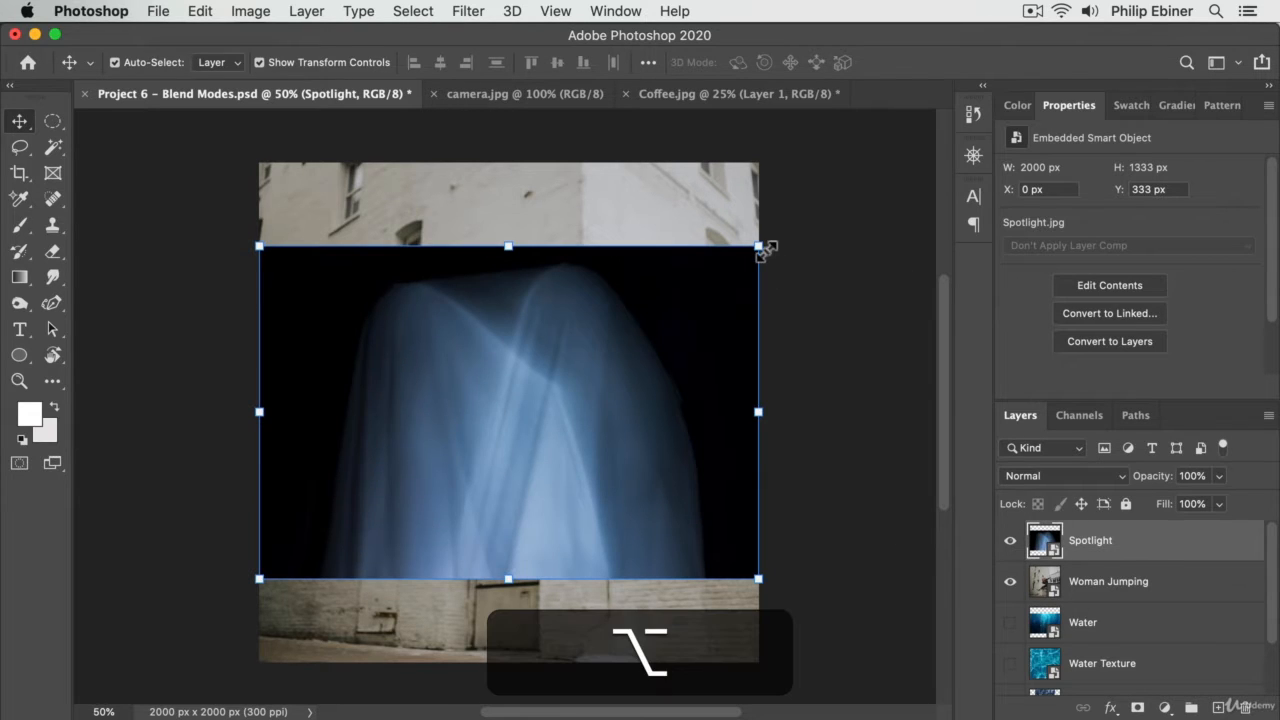
Step: Cycle the Spotlight layer's blend mode through the darkening modes and set it to Color Burn
key(ctrl+t)
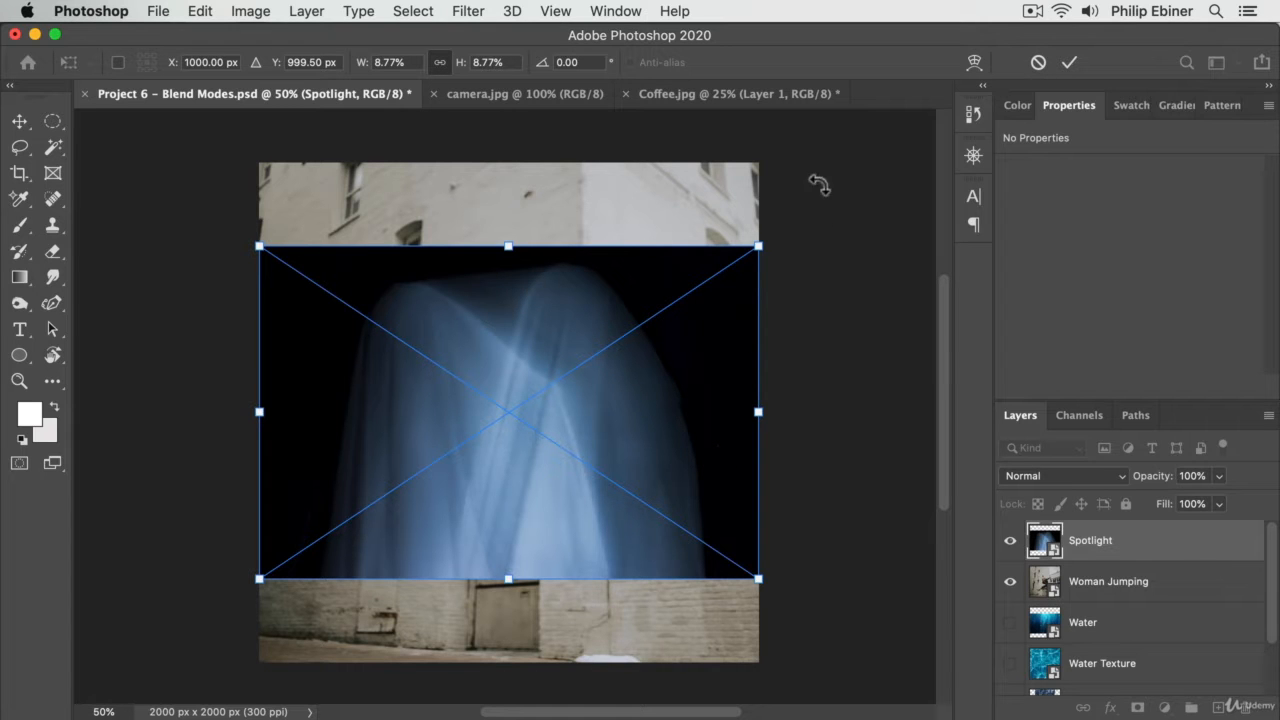
key(shift)
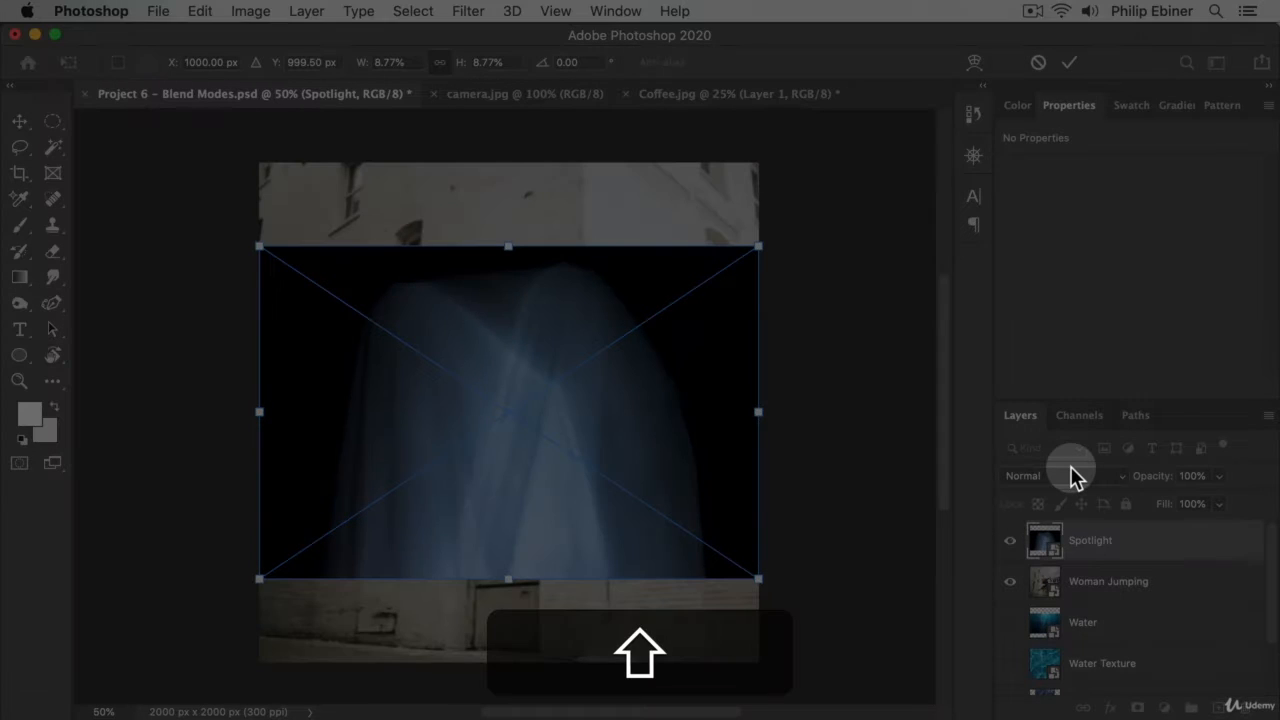
key(shift+Return)
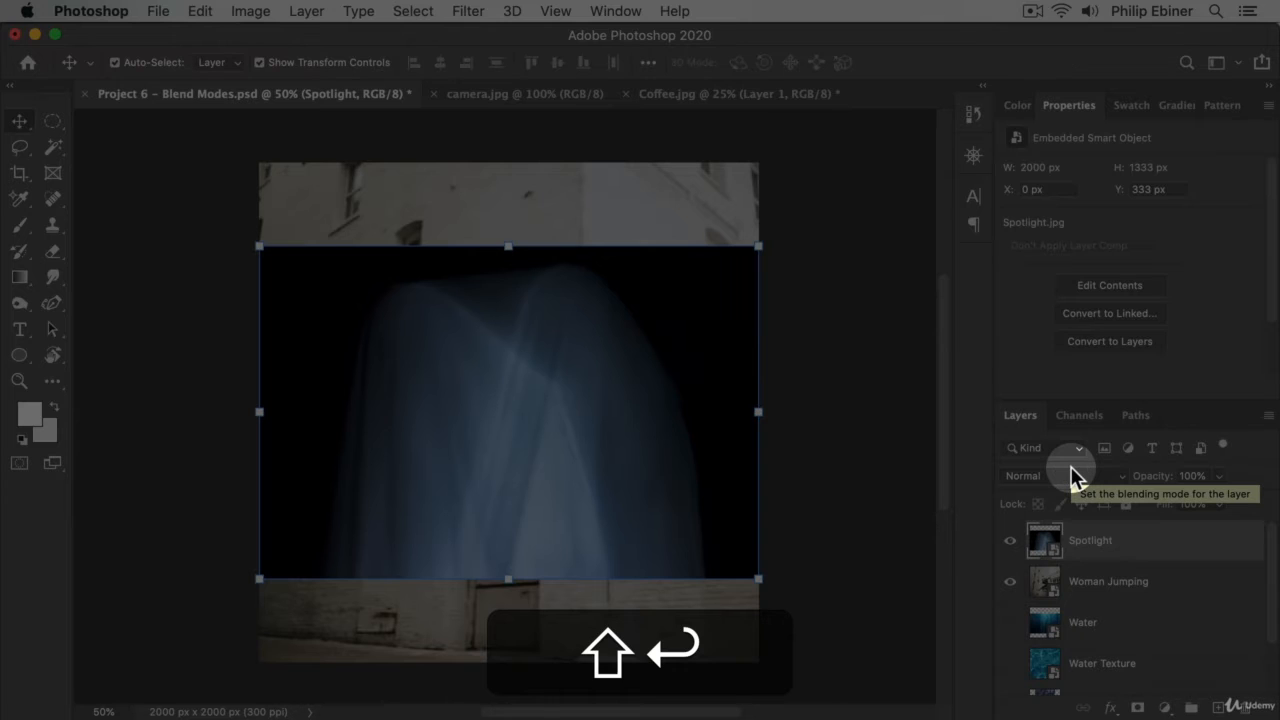
key(shift+plus)
key(shift+plus)
key(shift+plus)
key(shift+plus)
key(shift+plus)
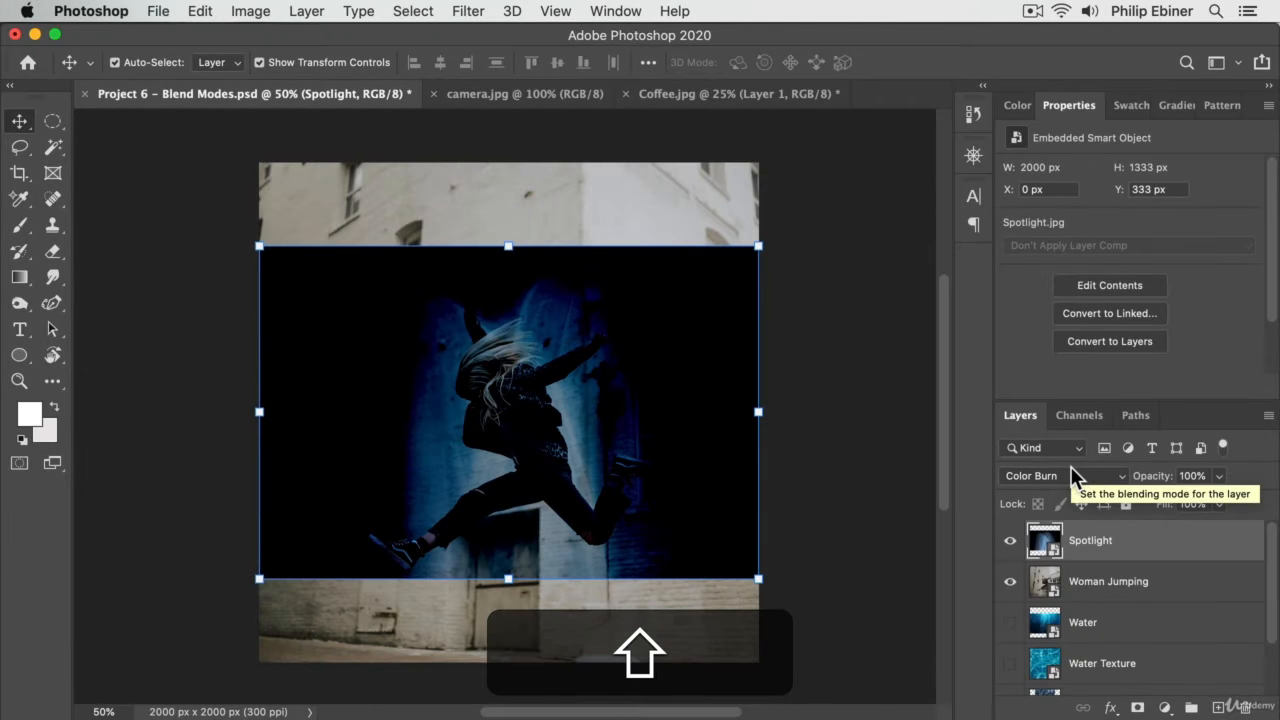
key(shift+minus)
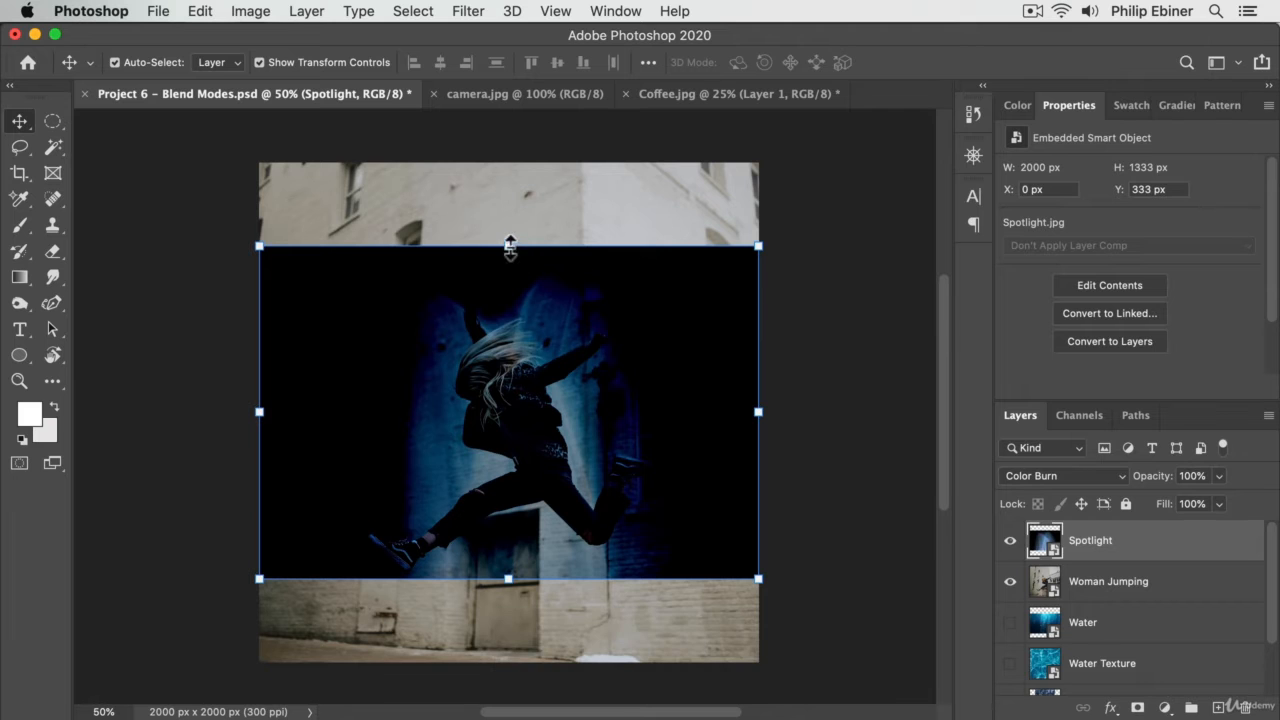
Step: Scale the Spotlight layer up proportionally to about 13.49% and position it over the full height of the canvas
drag(510, 248, 552, 257)
scroll(793, 443, down, 4)
scroll(771, 423, up, 1)
drag(771, 423, 746, 433)
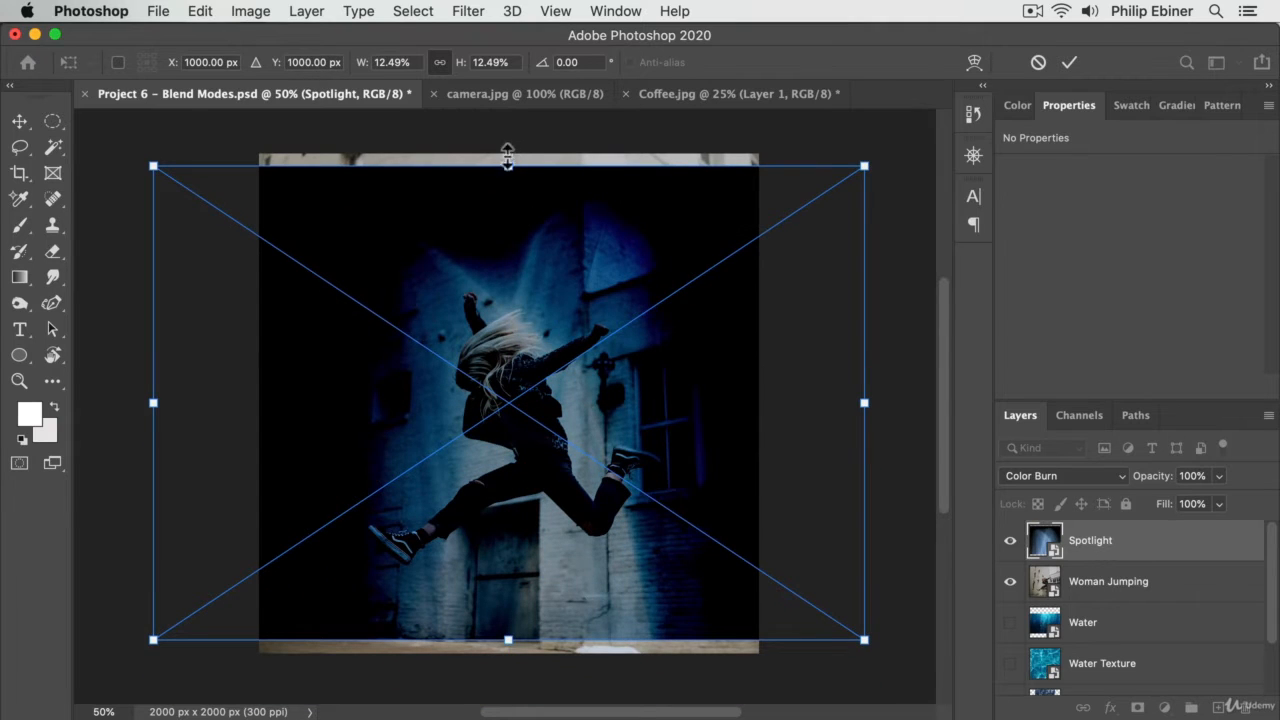
drag(508, 157, 512, 123)
drag(588, 220, 586, 252)
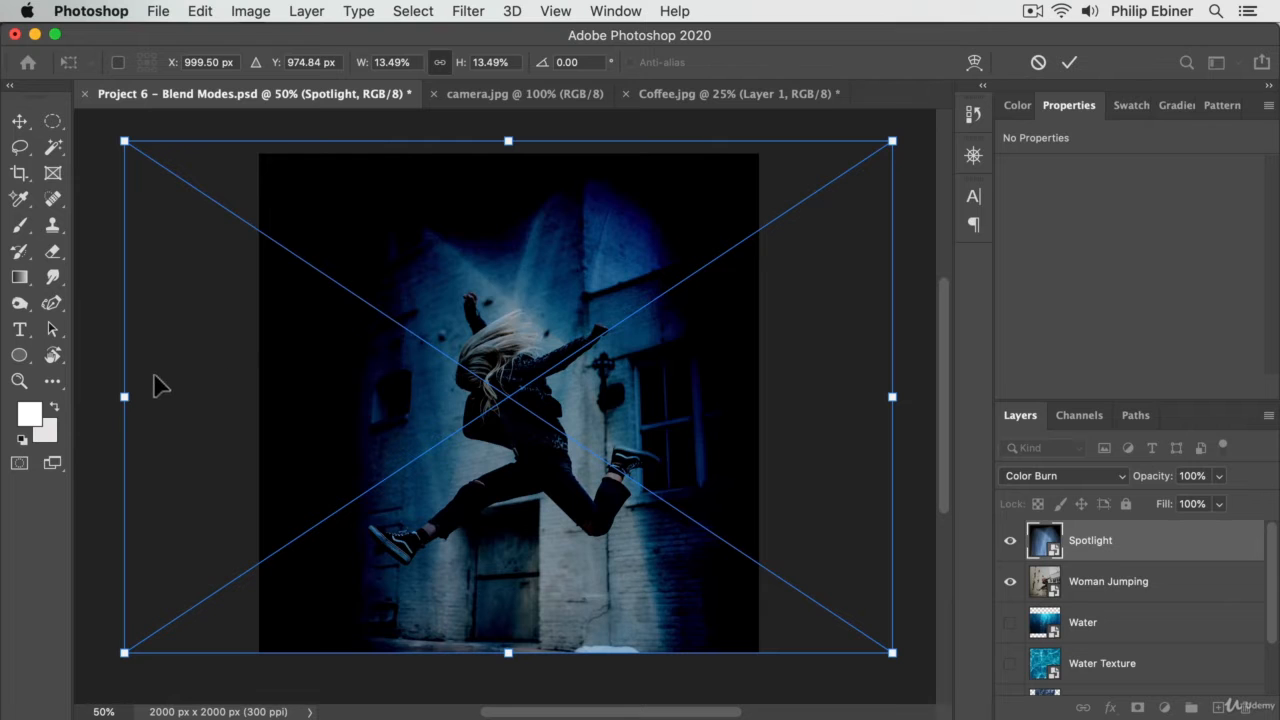
Step: Squeeze the Spotlight layer from both sides without keeping proportions, to a width of about 9.08%
drag(893, 397, 763, 374)
key(super+z)
key(shift)
drag(893, 399, 767, 397)
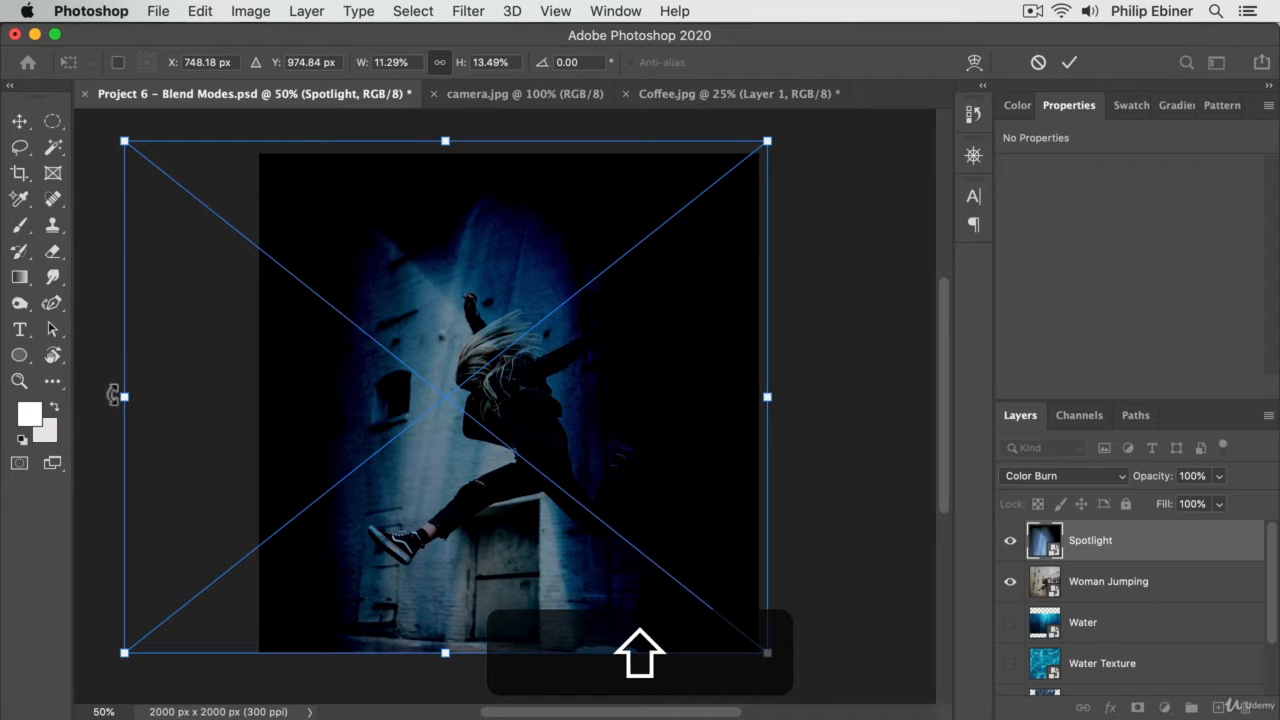
drag(123, 397, 250, 398)
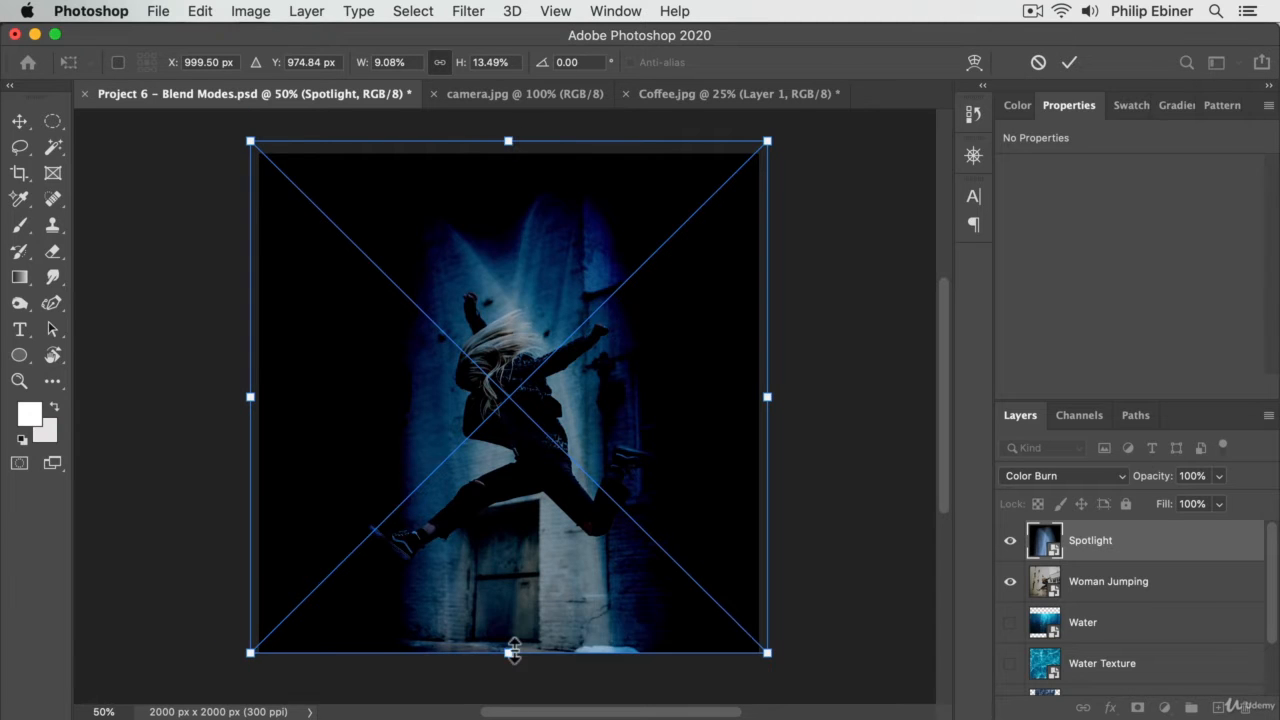
Step: Stretch the Spotlight layer vertically to about 24.10%, place its centre at about X 964.50, Y 1175.42 px, and apply the transform
drag(512, 652, 520, 606)
scroll(611, 354, up, 5)
drag(548, 463, 528, 254)
scroll(628, 450, up, 5)
drag(574, 369, 604, 392)
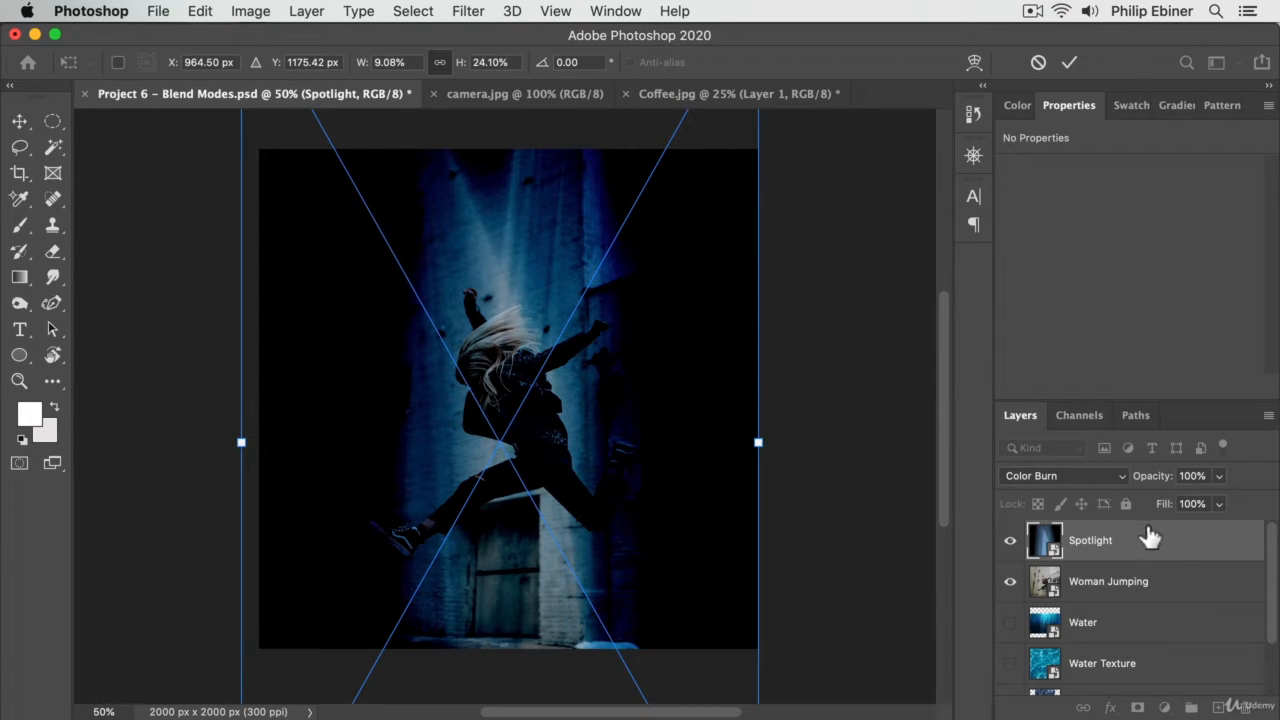
key(shift)
key(Return)
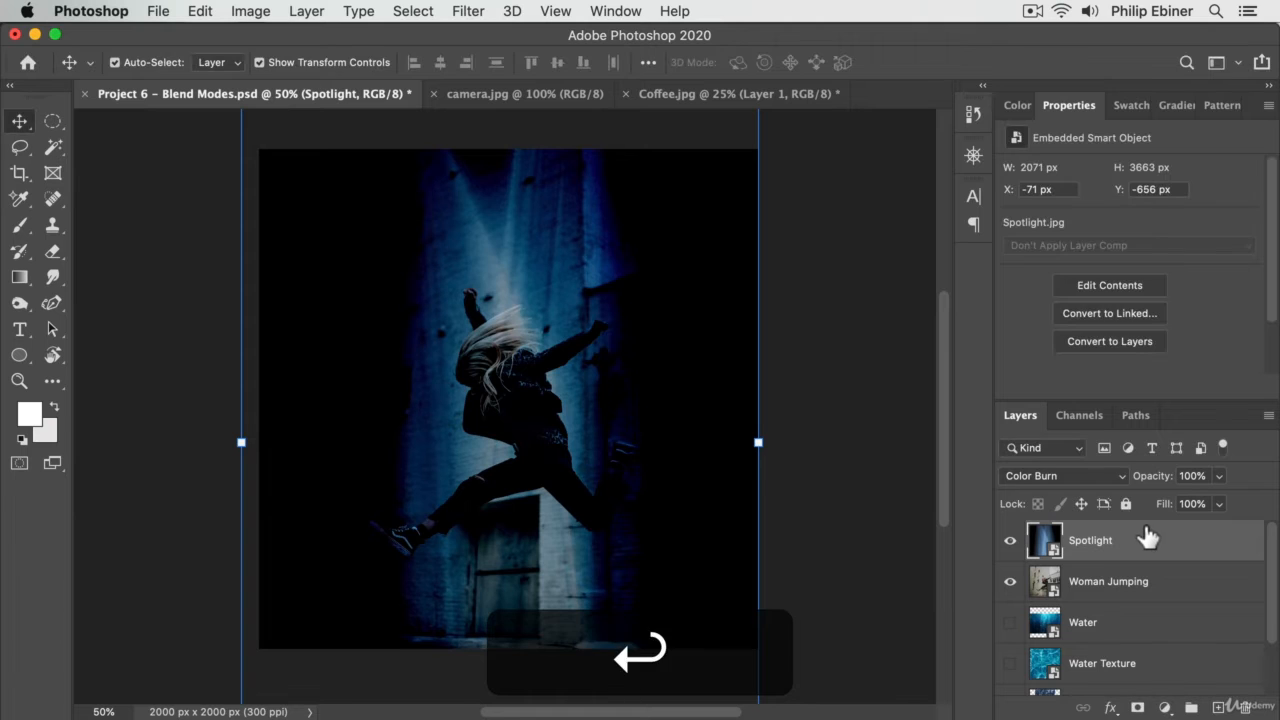
Step: Try the lightening blend modes on the Spotlight layer, including Lighten and Linear Dodge (Add), and settle on Color Dodge
key(shift+plus)
key(shift+plus)
key(shift+plus)
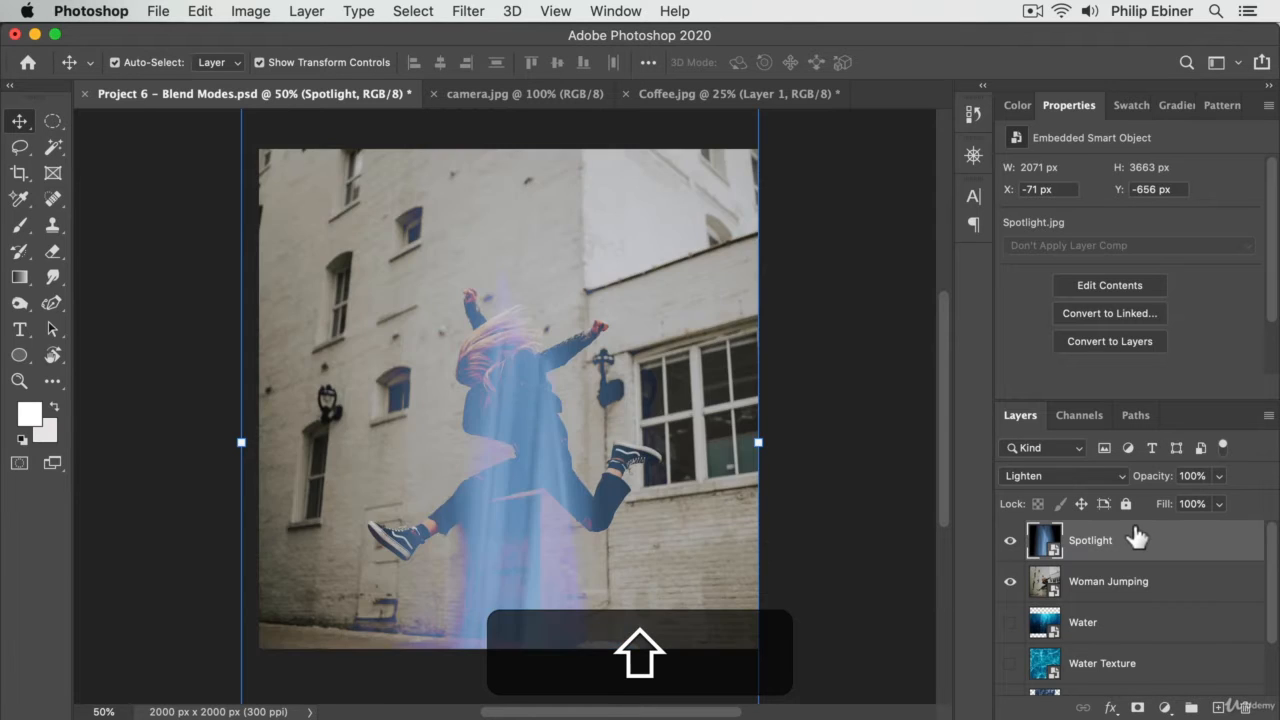
key(shift+minus)
key(shift+plus)
key(shift+plus)
key(shift+plus)
key(shift+plus)
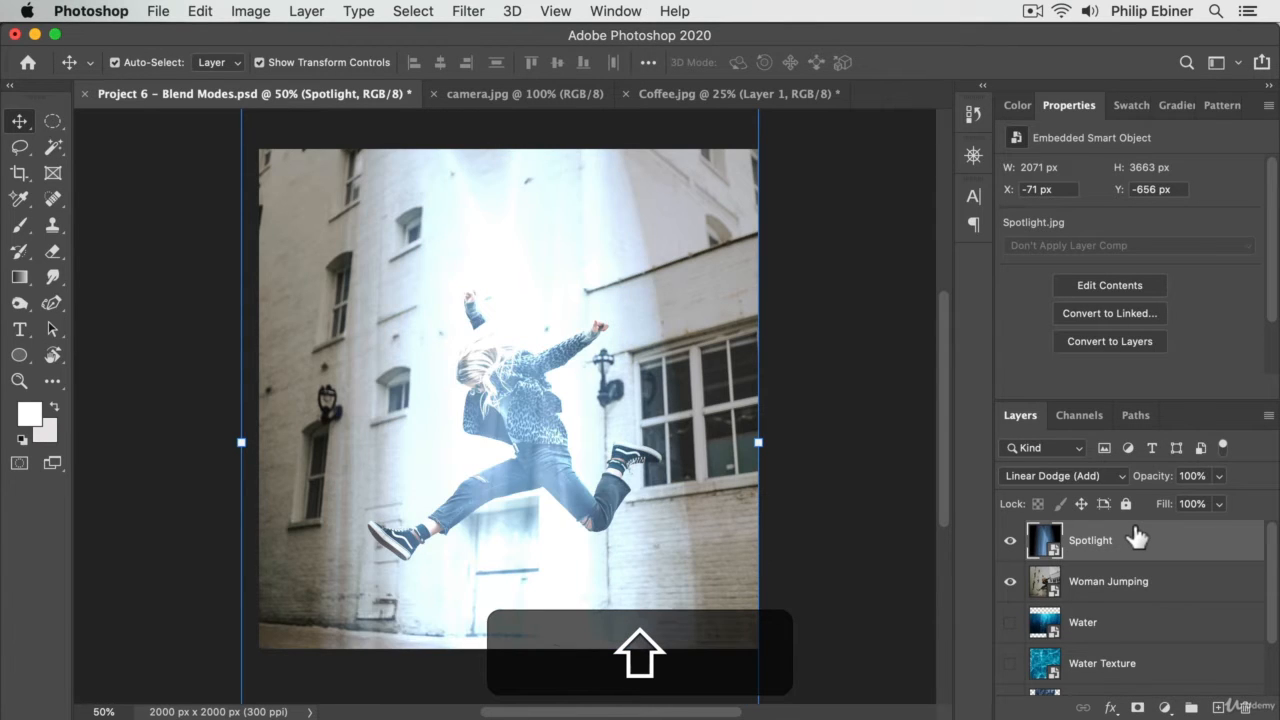
key(shift+minus)
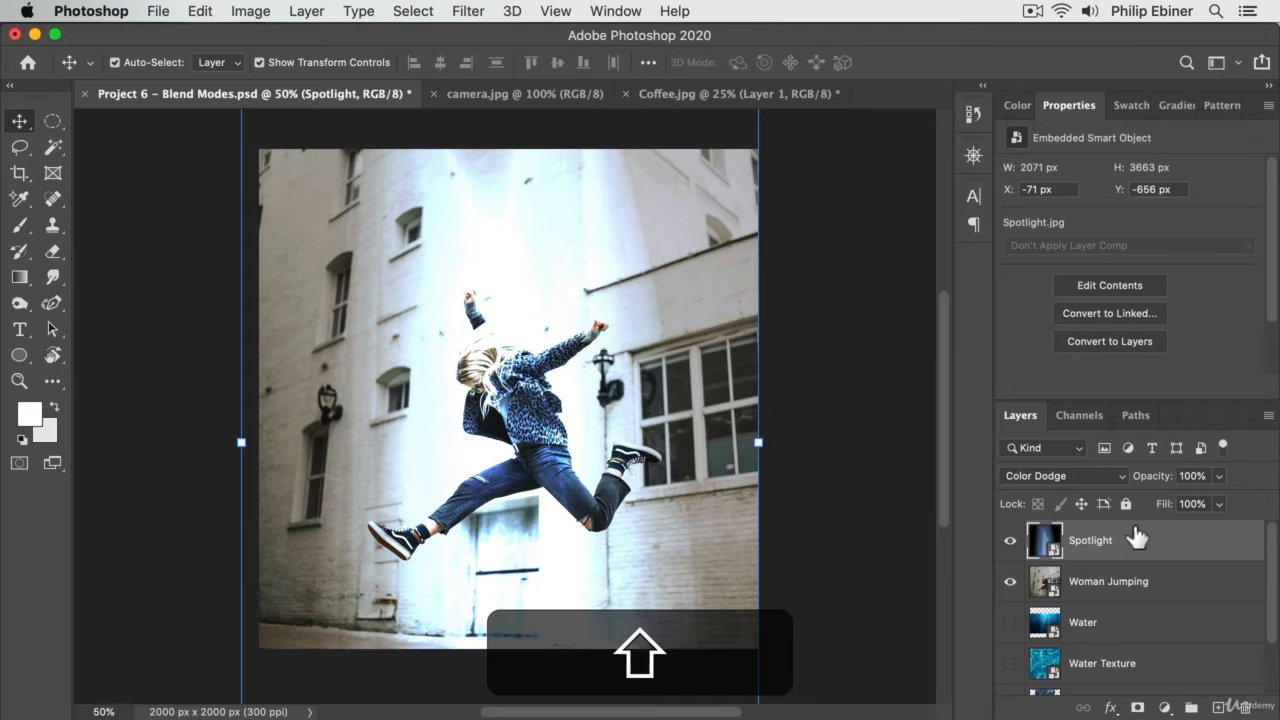
Step: Compare Overlay, Soft Light, Vivid Light and Pin Light on the Spotlight layer, and set its blend mode to Linear Light
click(1040, 476)
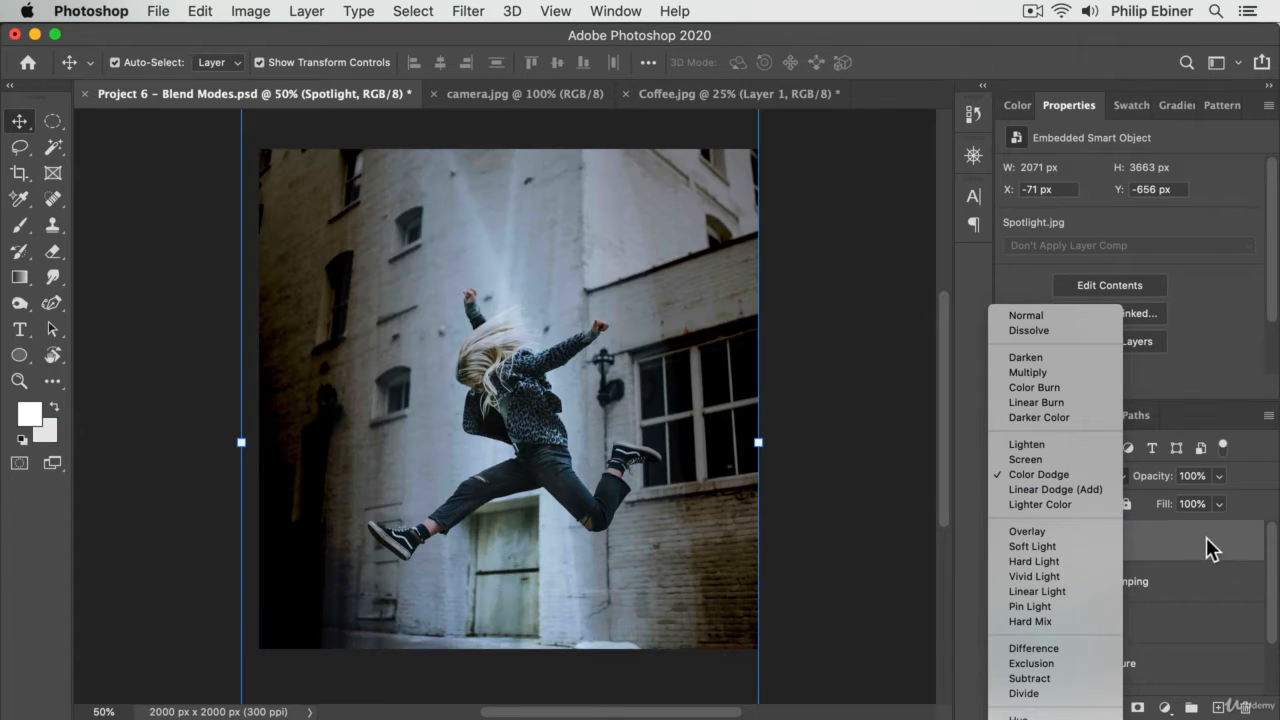
click(1206, 537)
key(shift+plus)
key(shift+plus)
key(shift+plus)
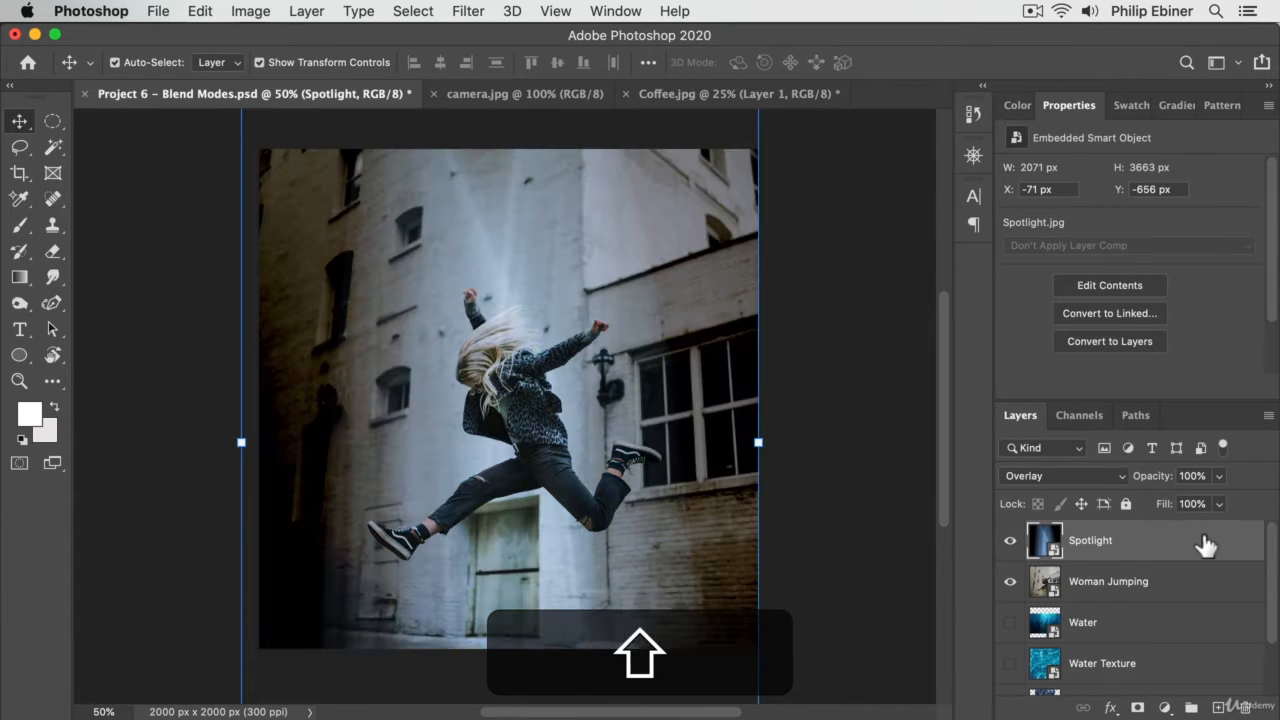
key(shift+plus)
key(shift+minus)
key(shift+plus)
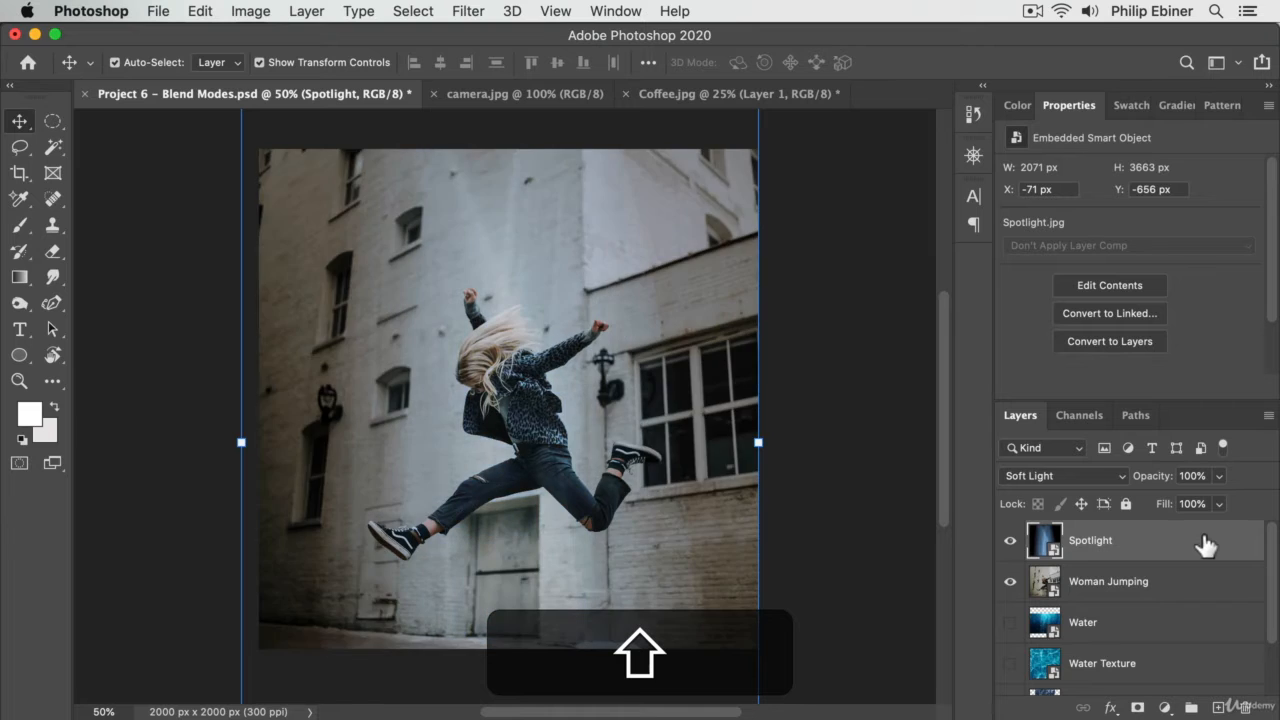
key(shift+plus)
key(shift+plus)
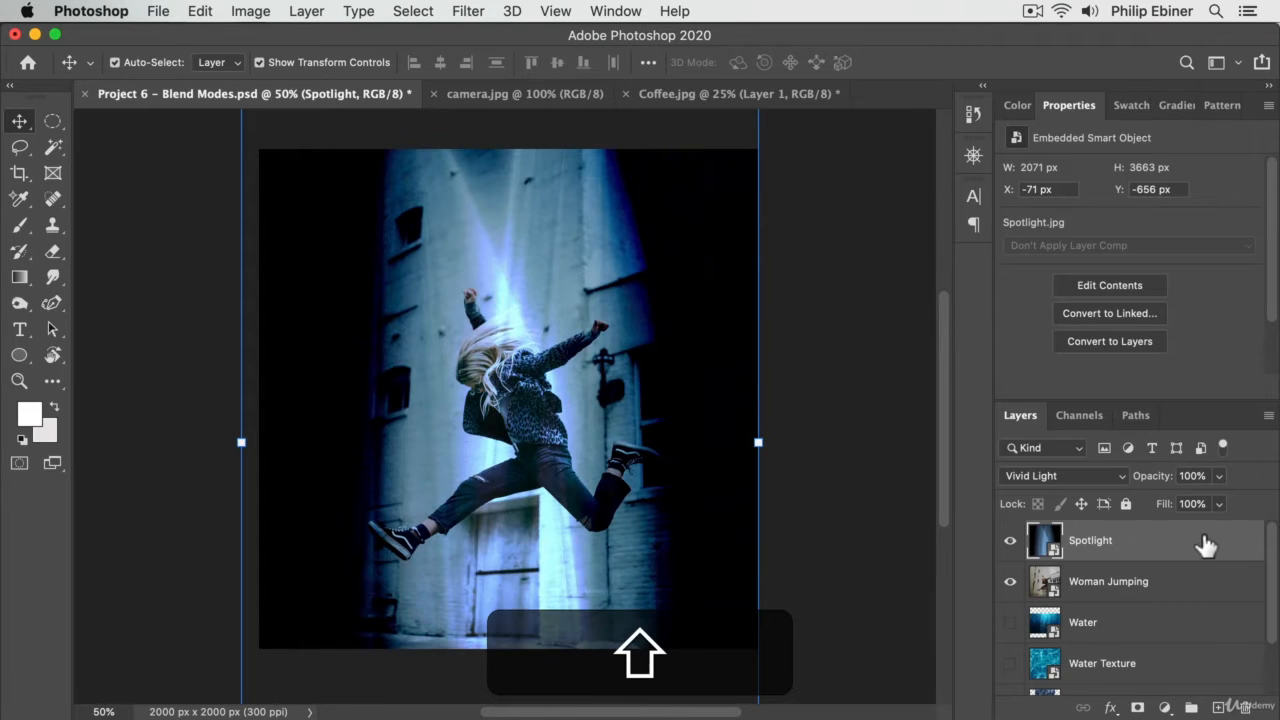
key(shift+plus)
key(shift+plus)
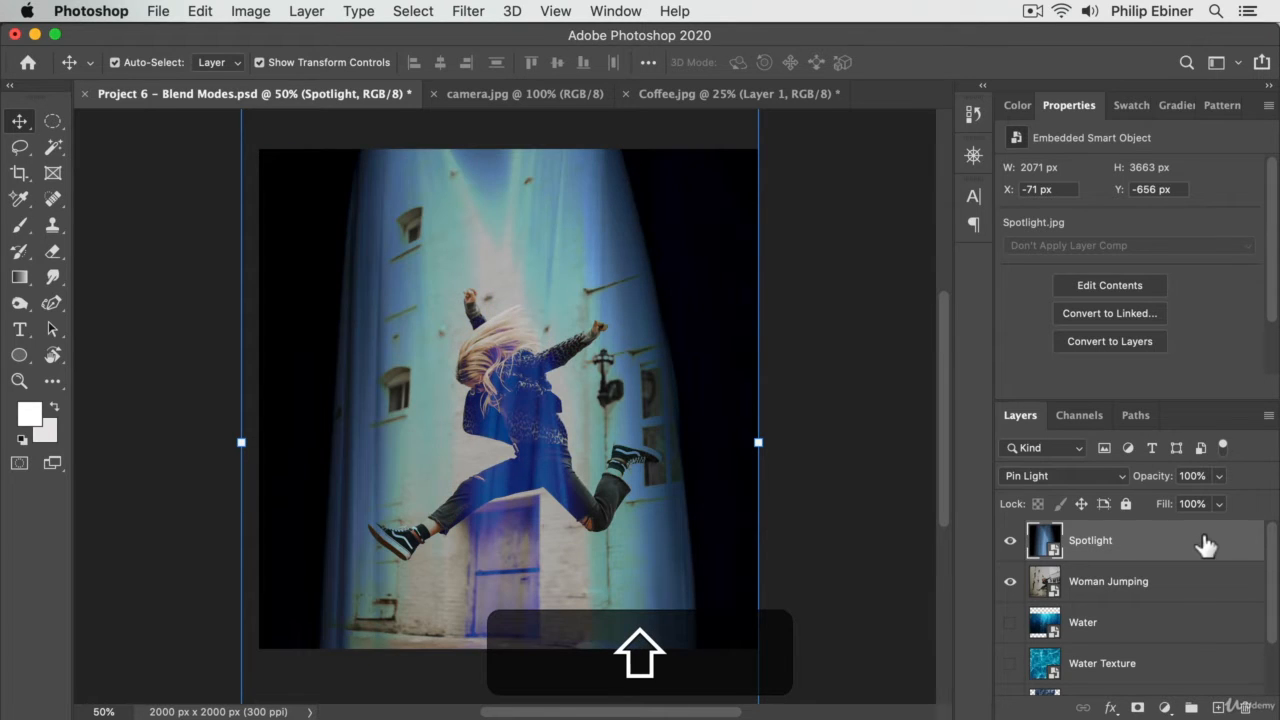
key(shift+minus)
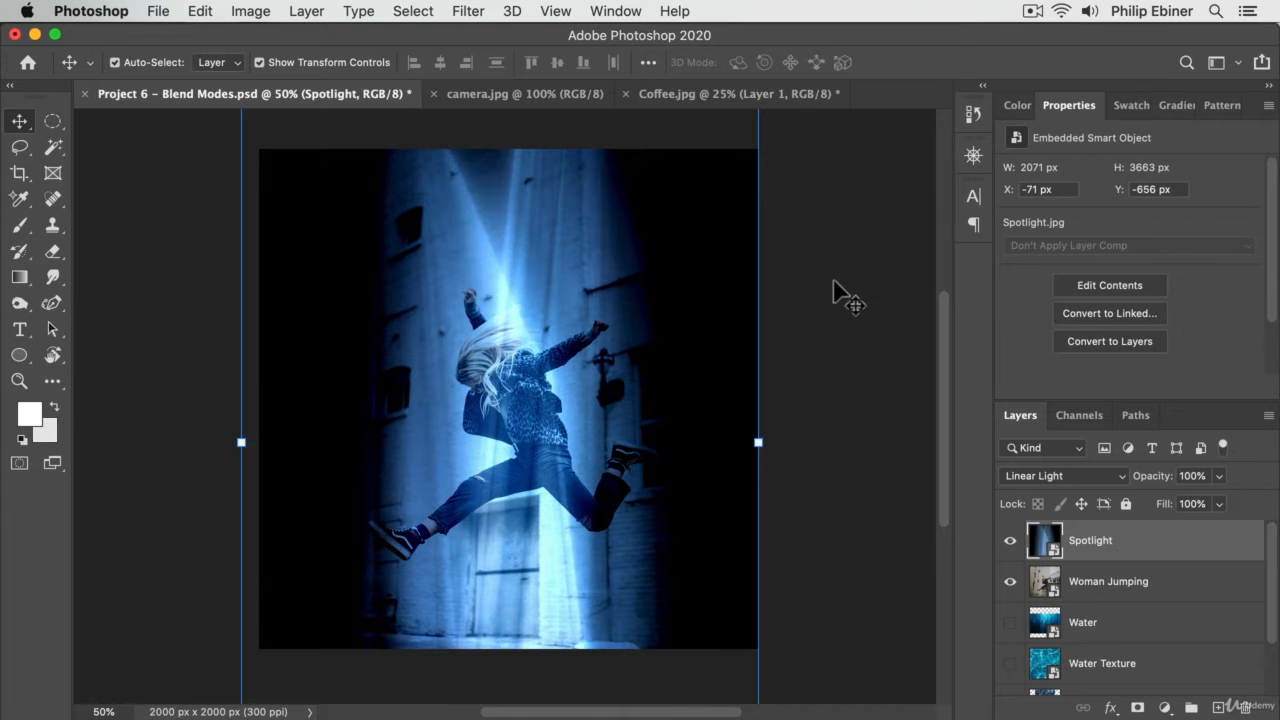
Step: Rotate the Spotlight layer to about -46.74° and move its centre to about X 722.64, Y 763.28 px so the beam crosses the woman diagonally
drag(786, 434, 437, 702)
drag(645, 594, 474, 660)
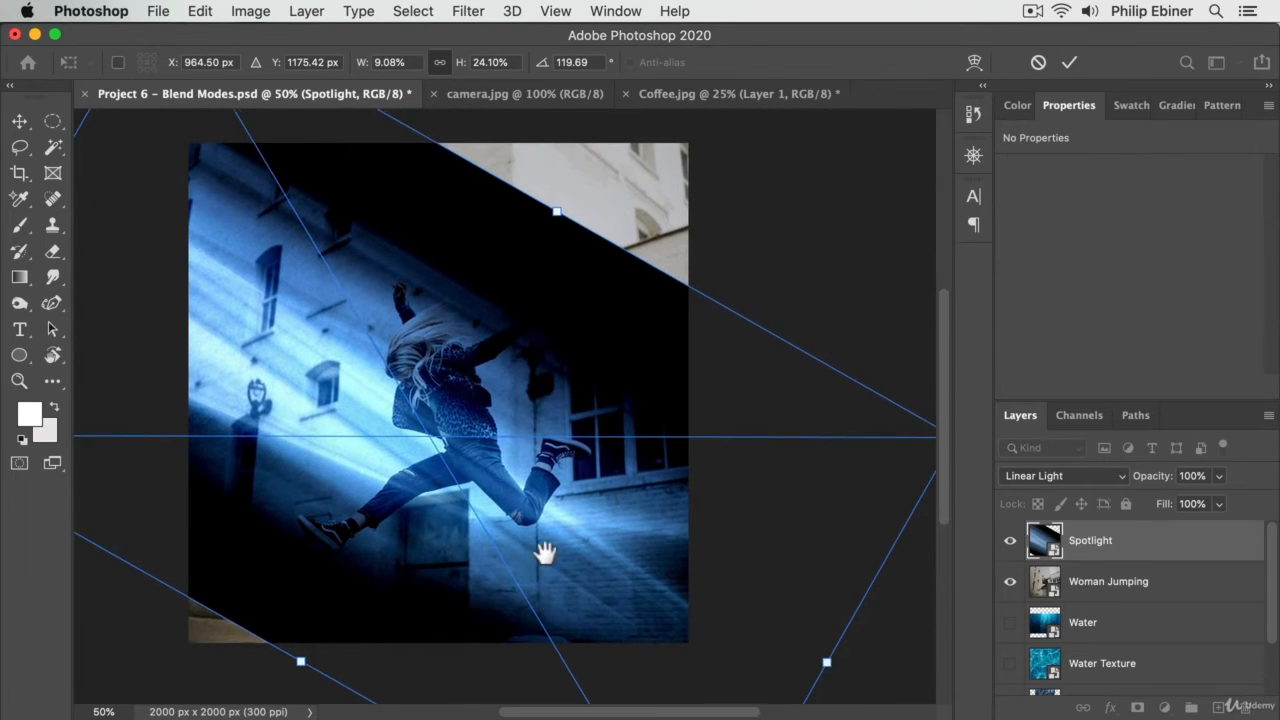
drag(414, 316, 509, 423)
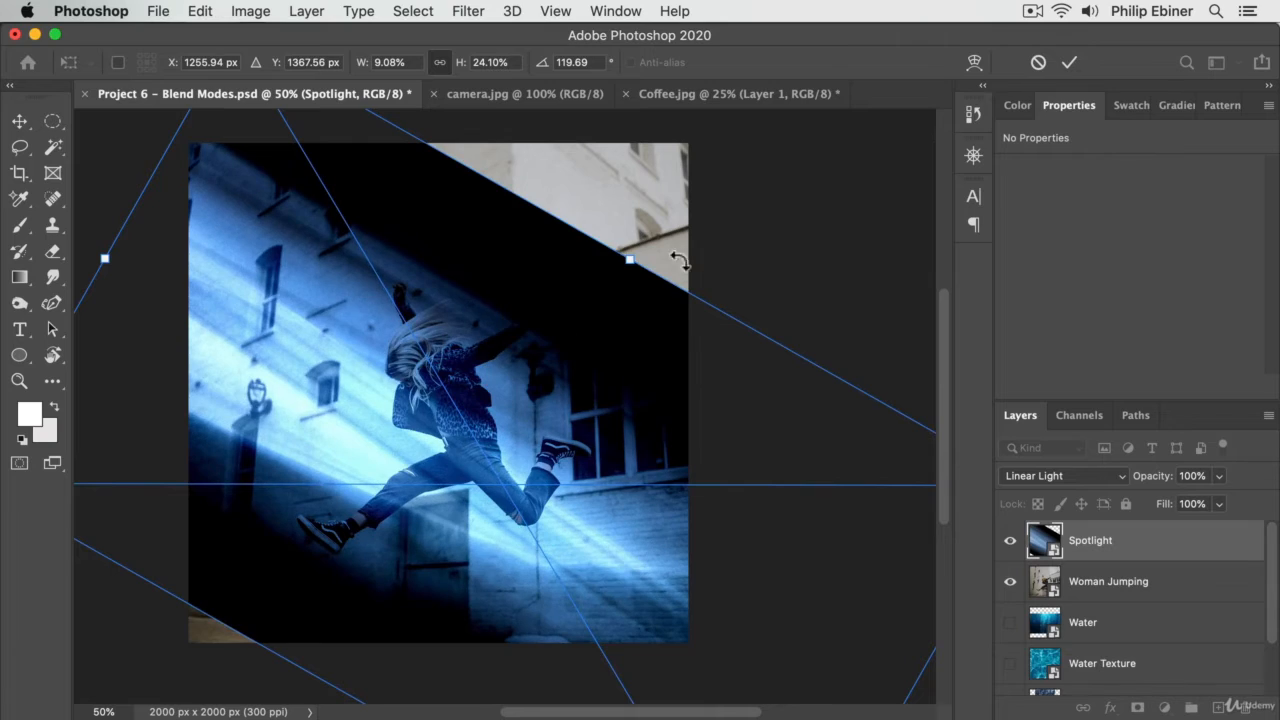
drag(700, 251, 314, 663)
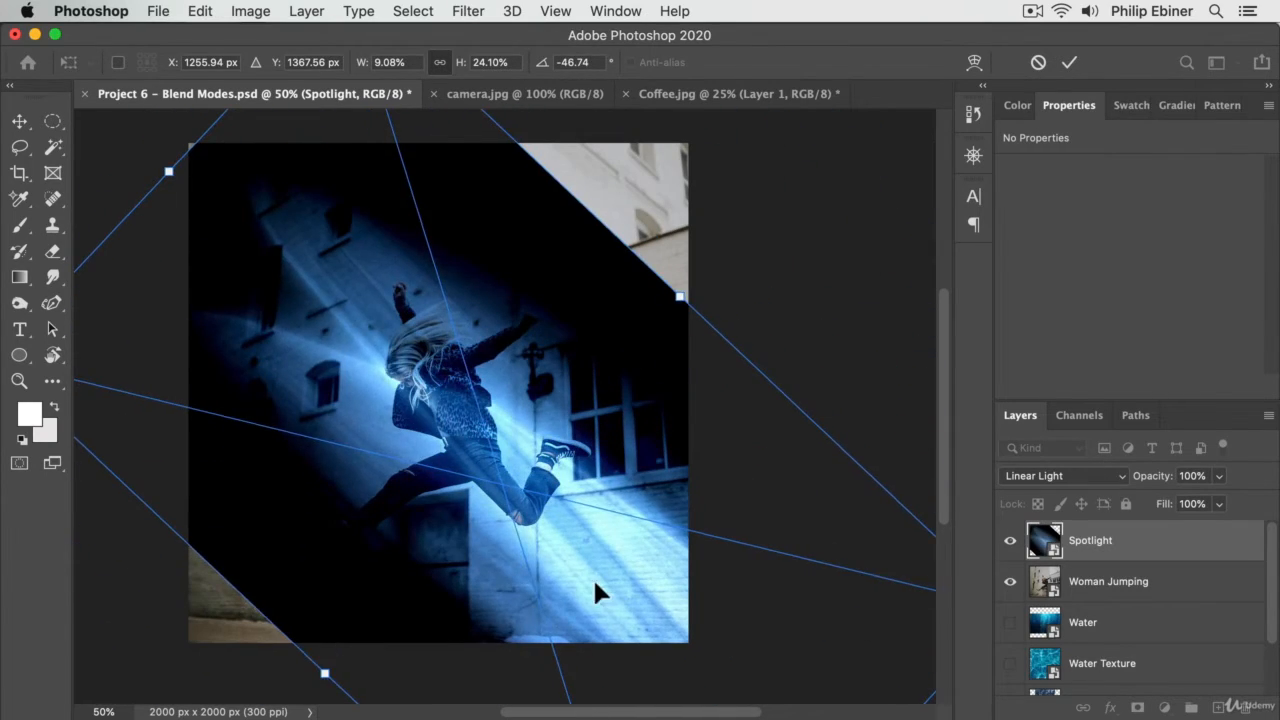
drag(597, 589, 459, 428)
Step: Widen the rotated Spotlight layer to about 12.87% to cover the canvas corners, apply it, and move the layer to X -1436, Y -1397 px
key(alt)
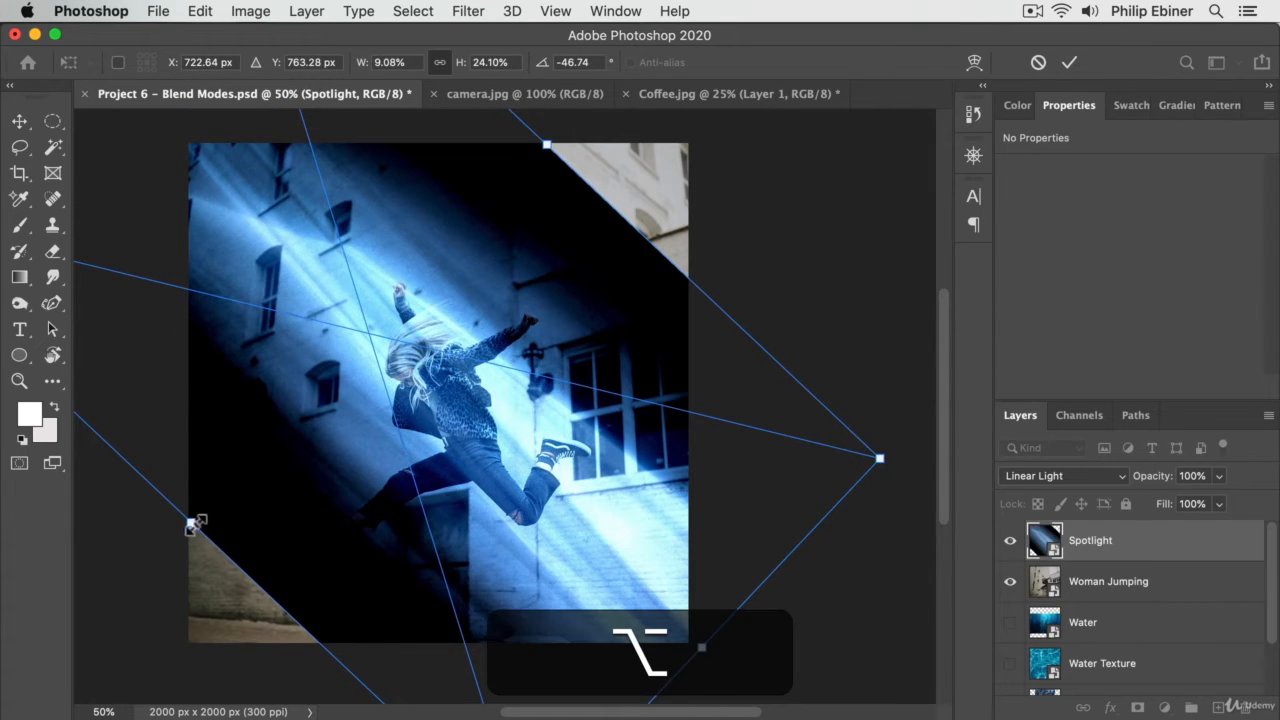
drag(193, 523, 116, 601)
key(shift)
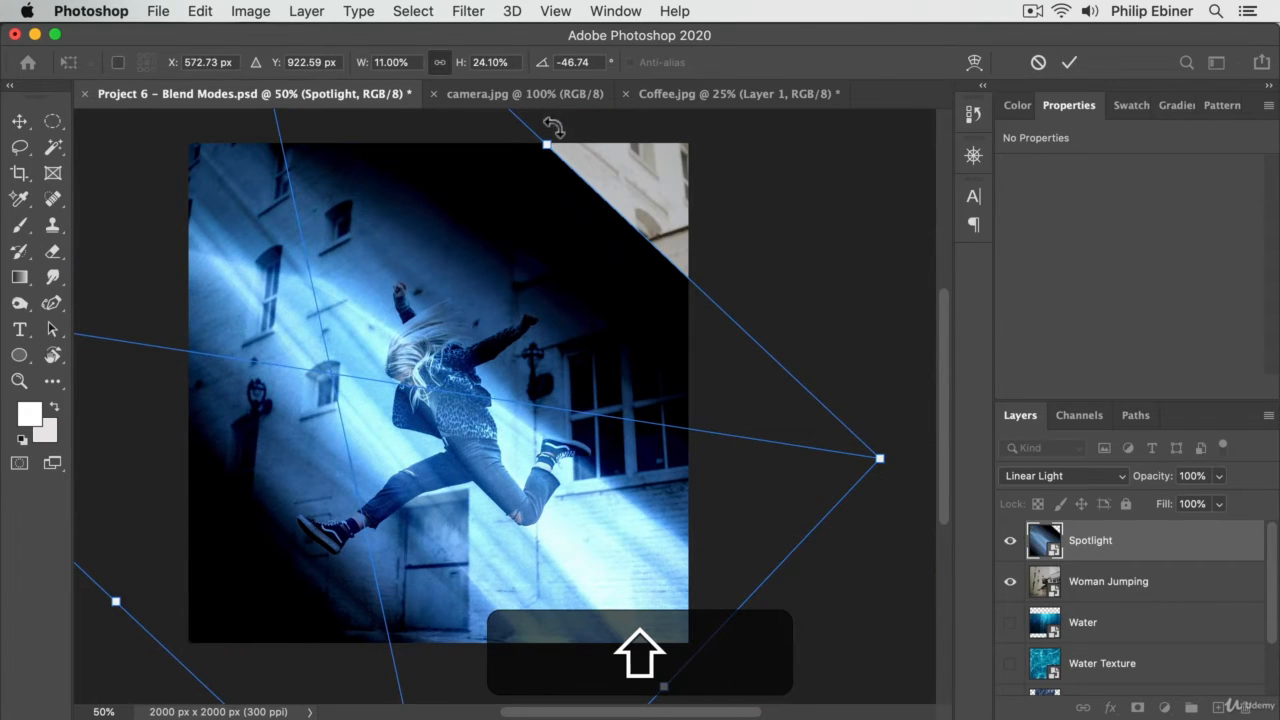
drag(548, 140, 607, 166)
scroll(668, 392, down, 2)
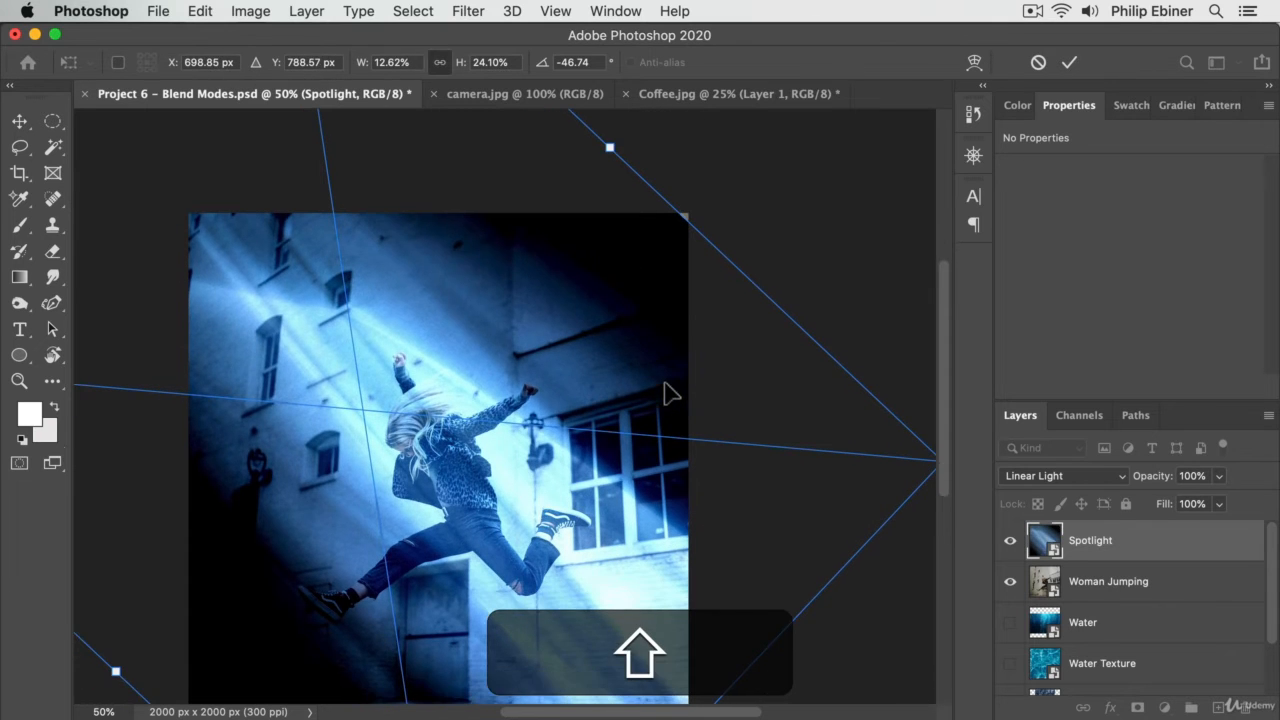
scroll(660, 391, down, 2)
drag(612, 117, 628, 110)
mouse_move(557, 389)
mouse_down()
mouse_move(563, 421)
mouse_move(510, 480)
mouse_move(533, 325)
mouse_move(541, 360)
mouse_move(572, 393)
mouse_up()
key(Return)
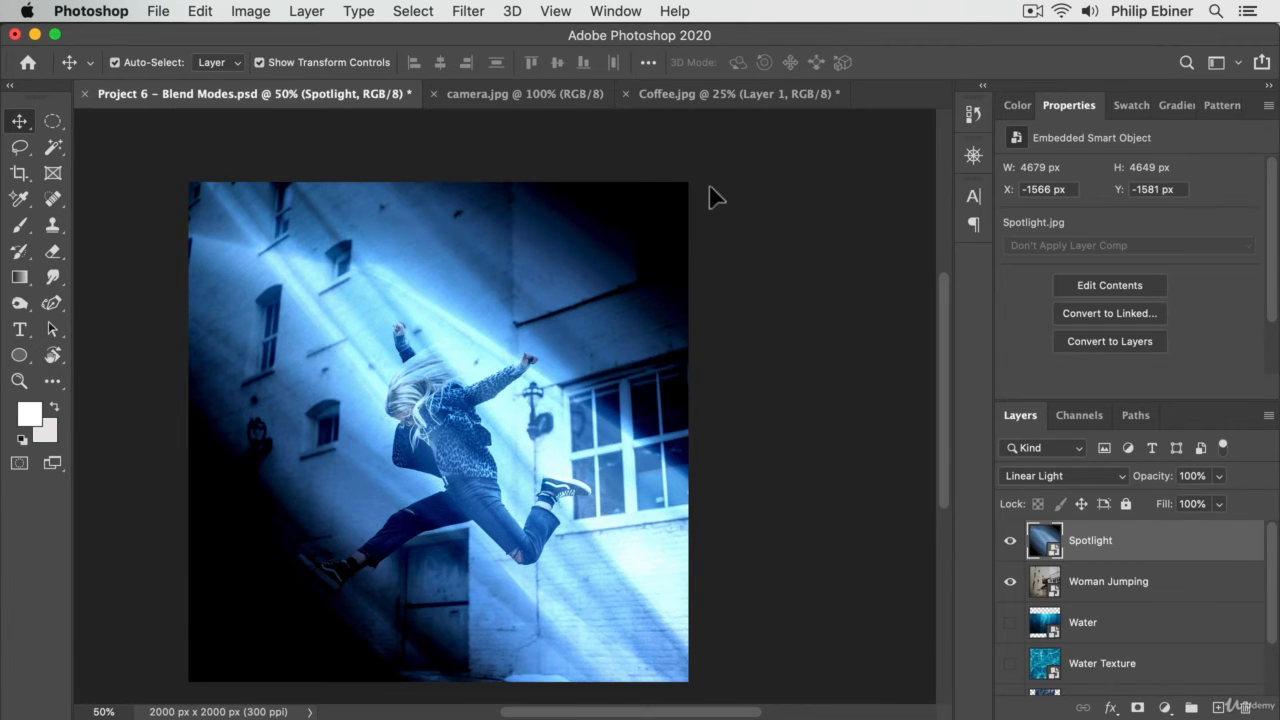
drag(572, 350, 688, 184)
Step: Rotate the Spotlight layer to about -31.67°, move its centre to about X 842.34, Y 788.76 px and apply the transform
key(z)
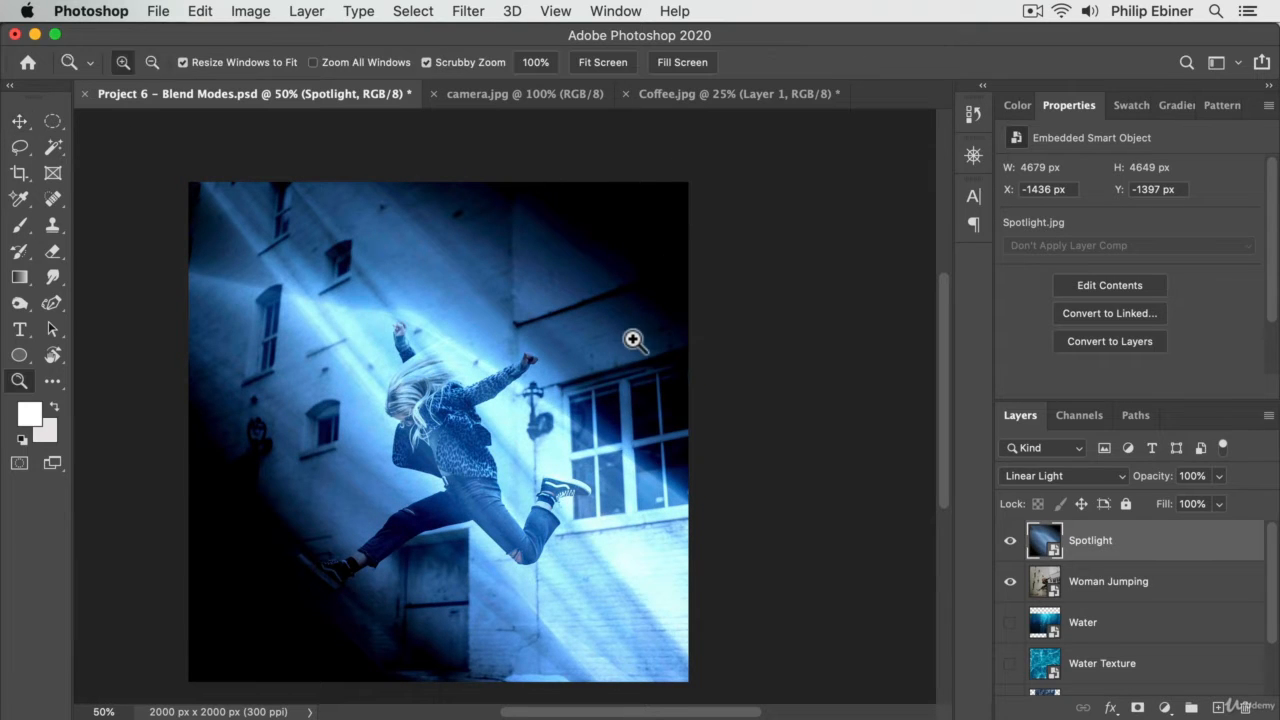
alt+click(634, 337)
drag(562, 300, 632, 258)
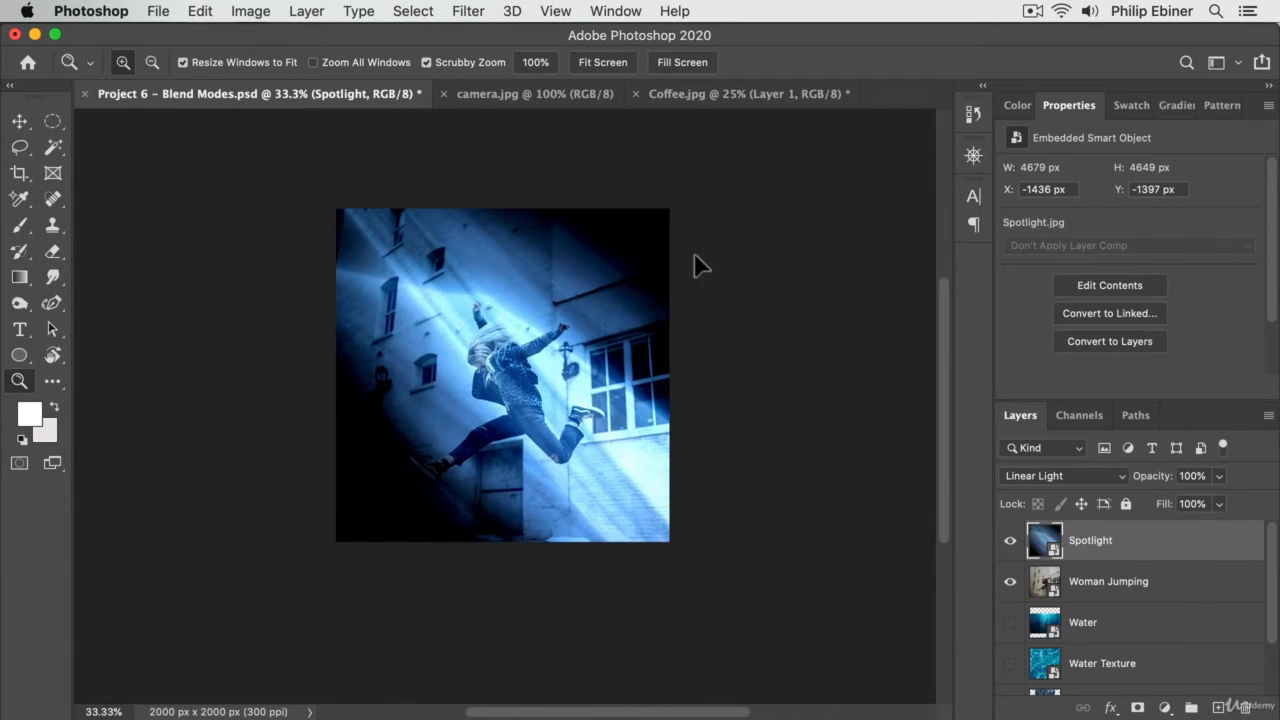
key(v)
drag(896, 350, 913, 466)
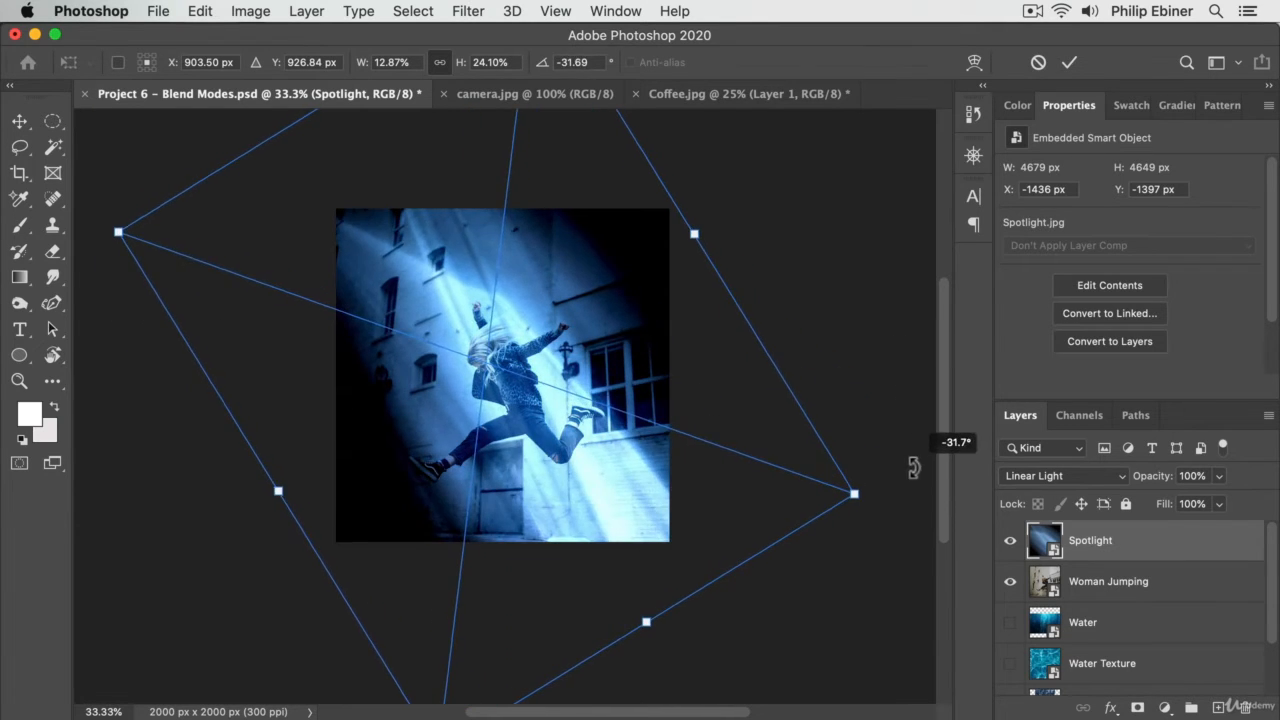
mouse_move(634, 451)
mouse_down()
mouse_move(627, 422)
mouse_move(629, 434)
mouse_up()
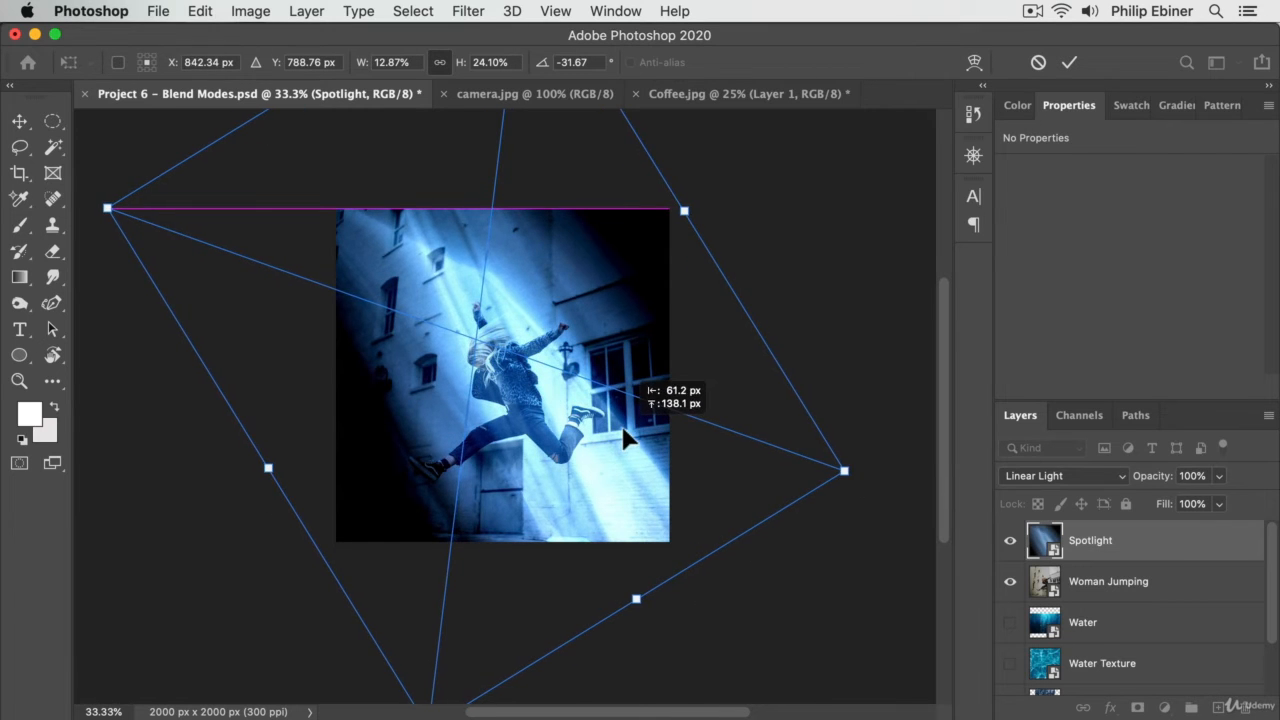
key(Return)
key(z)
click(600, 514)
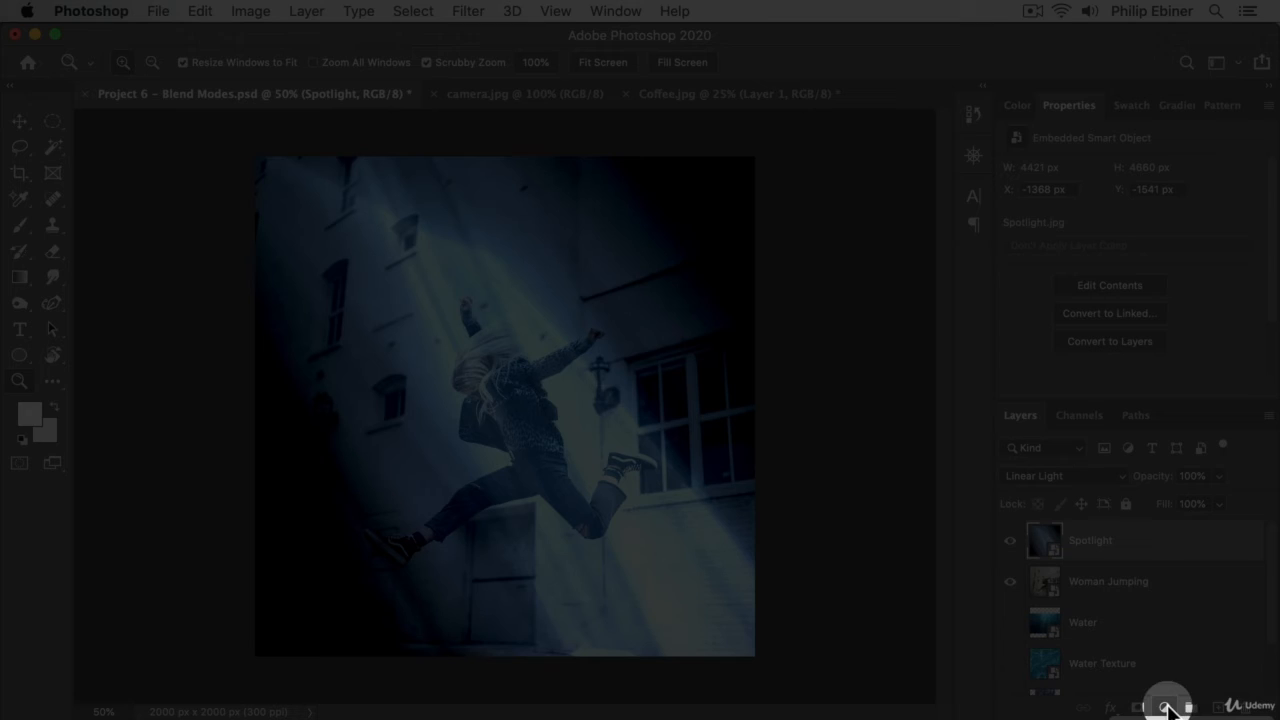
Step: Add a Hue/Saturation adjustment layer above Spotlight with Hue -170 and Saturation -25
click(1166, 707)
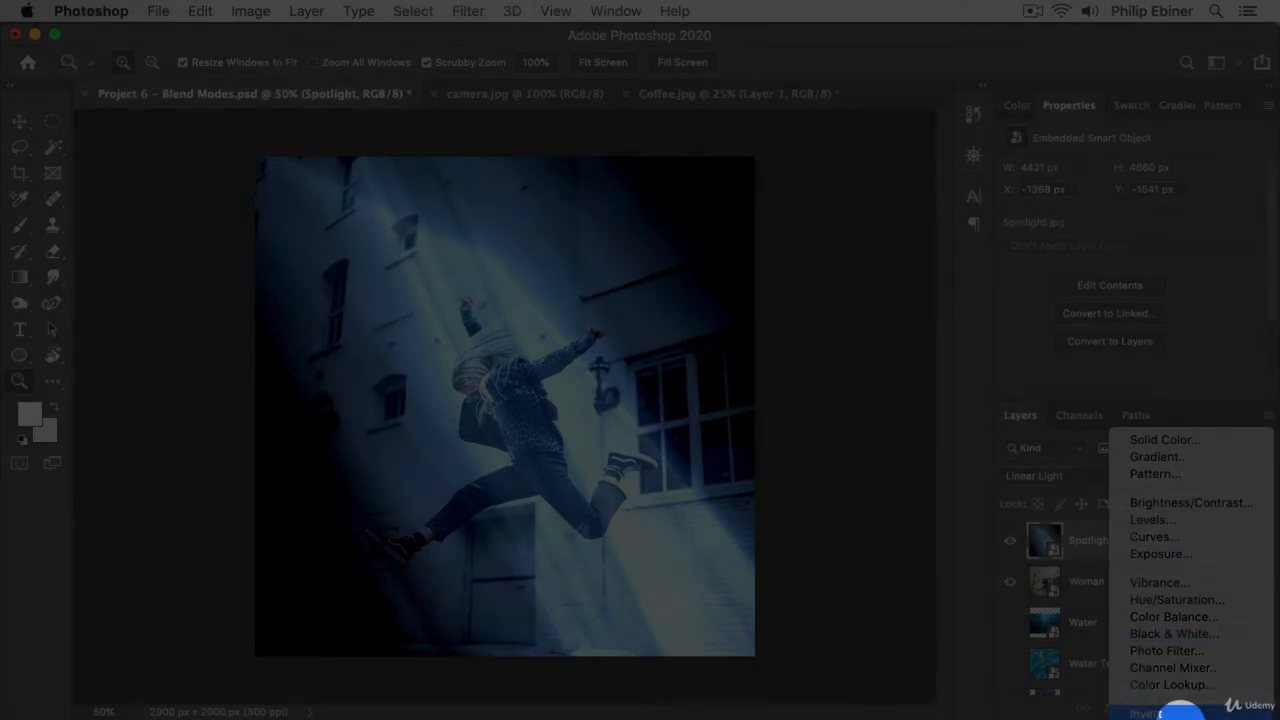
click(1190, 600)
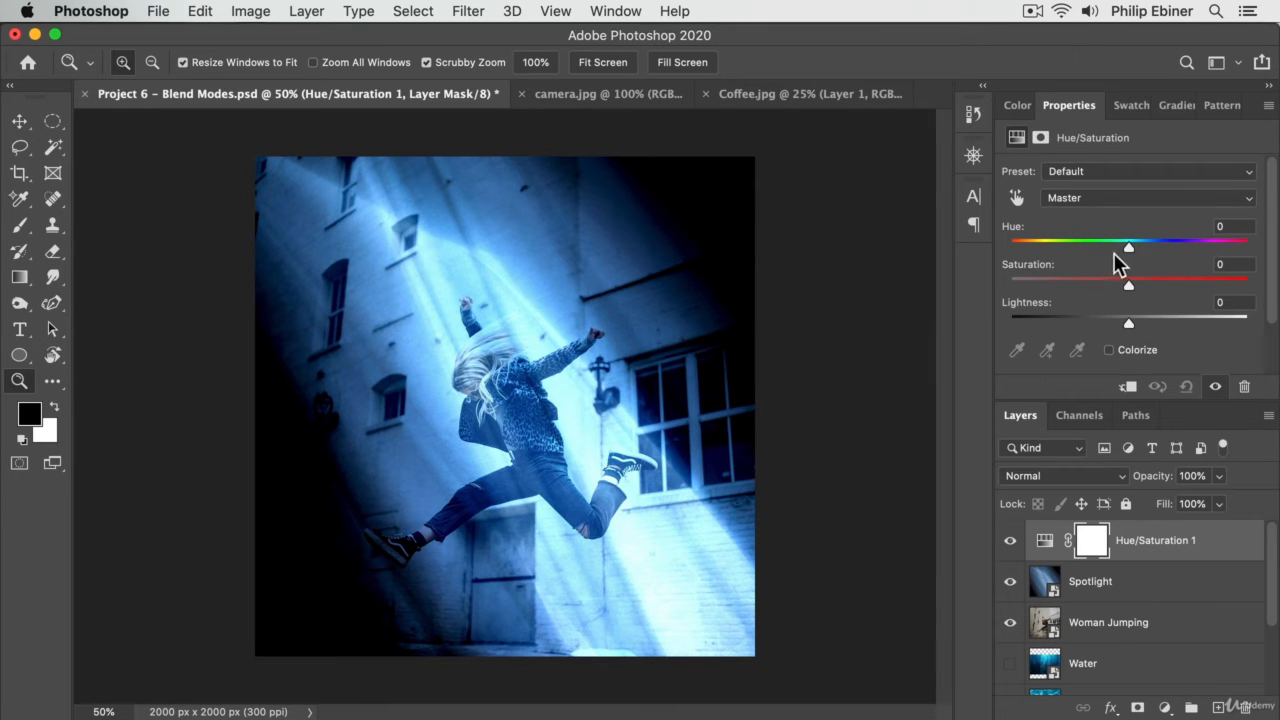
drag(1129, 249, 1011, 263)
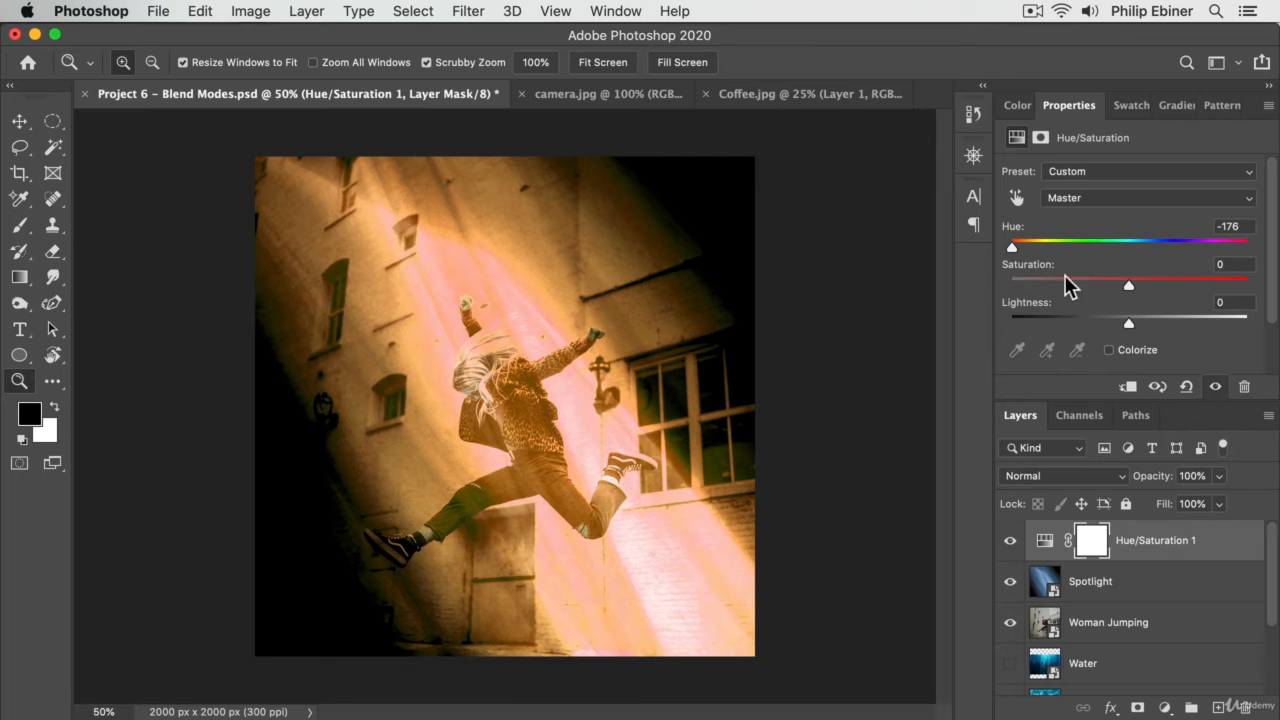
drag(1129, 286, 1079, 286)
drag(1015, 249, 1017, 258)
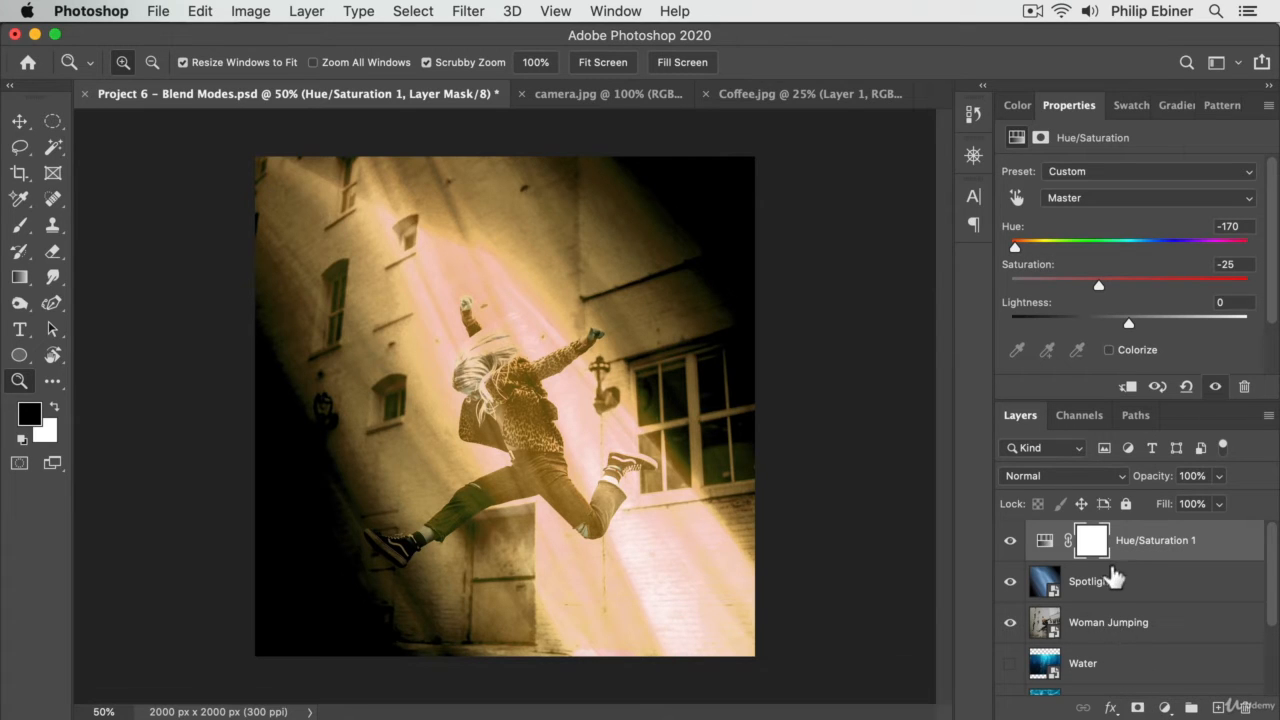
Step: Hide and show the Spotlight layer to examine how the Hue/Saturation adjustment affects the Woman Jumping layer
click(1100, 582)
click(1010, 582)
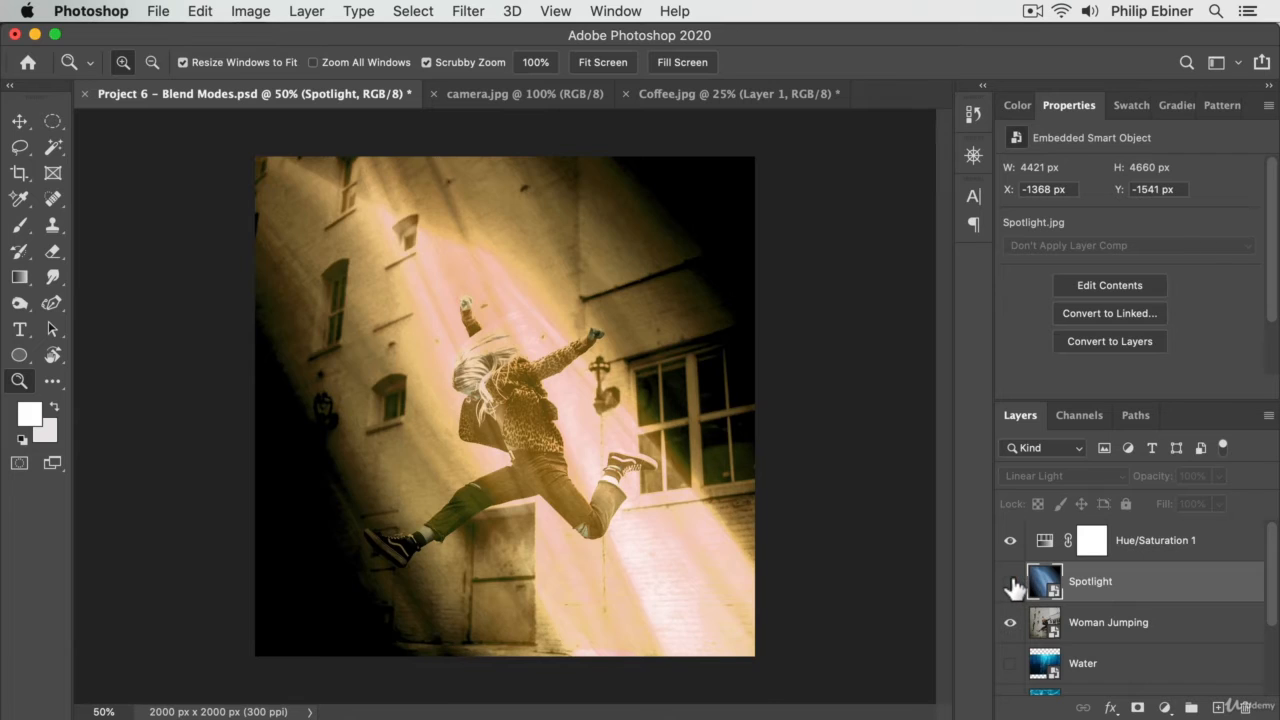
click(1128, 636)
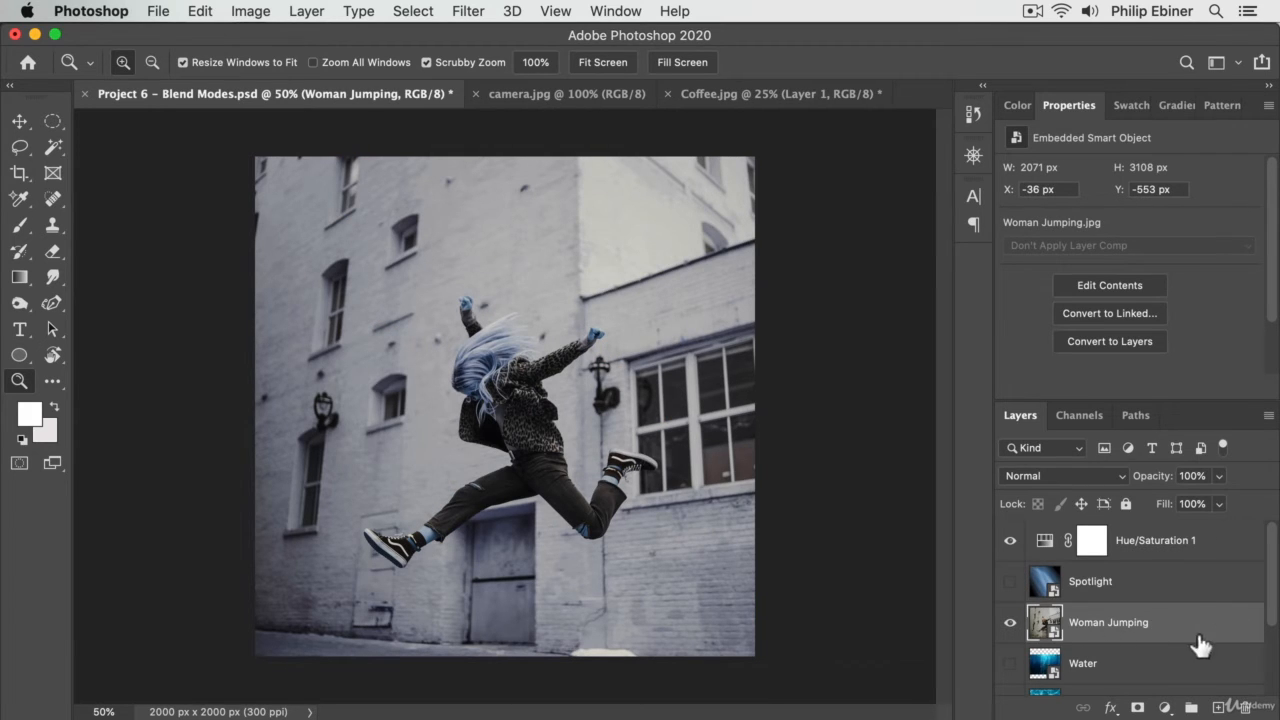
click(1010, 582)
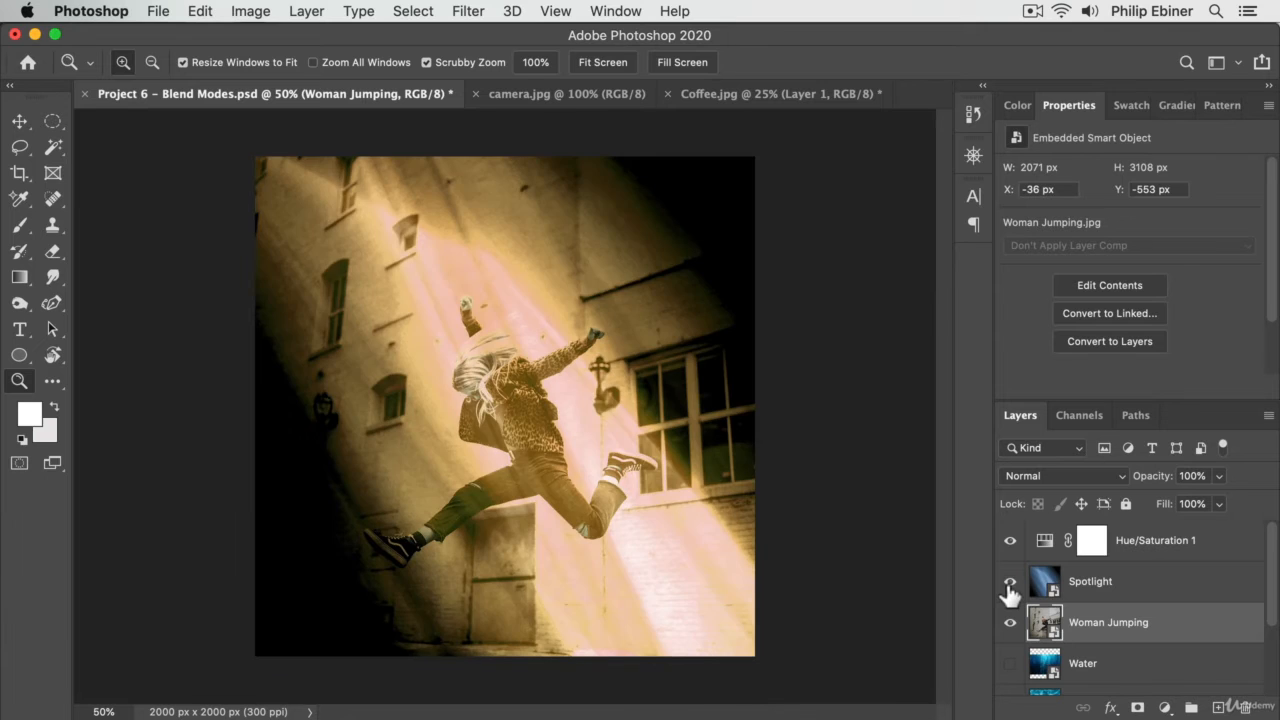
click(1010, 584)
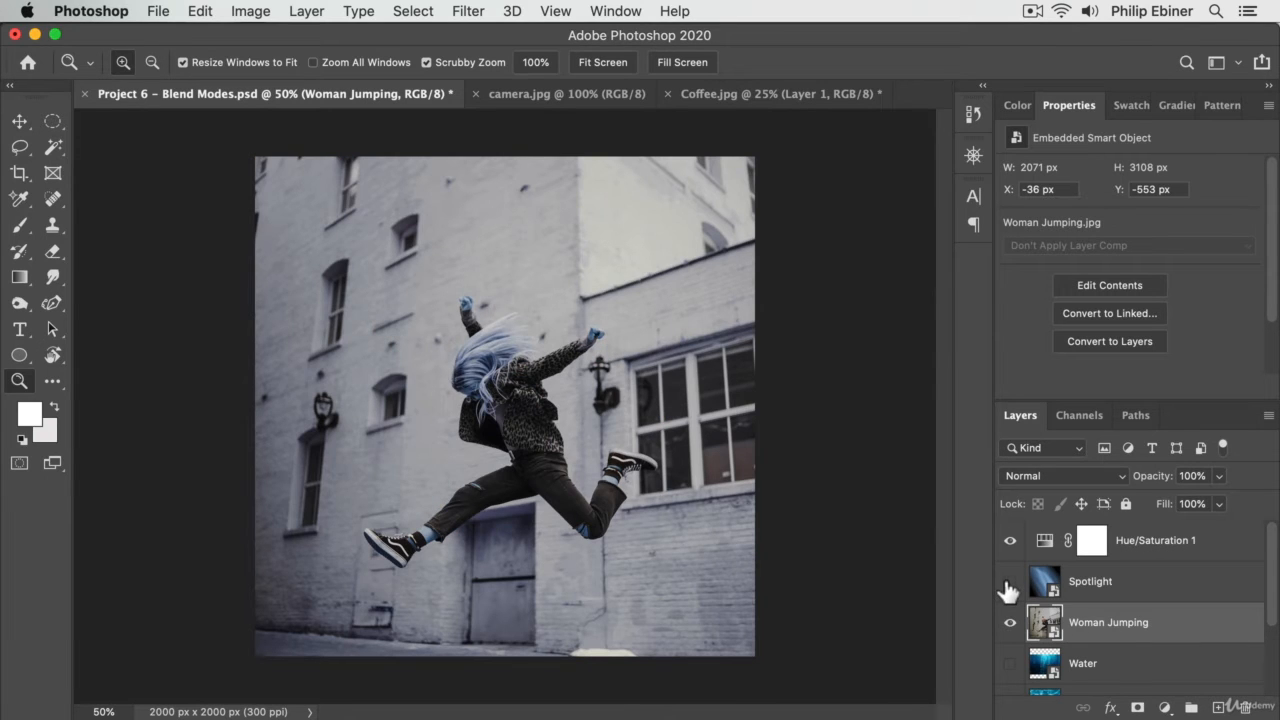
click(1010, 584)
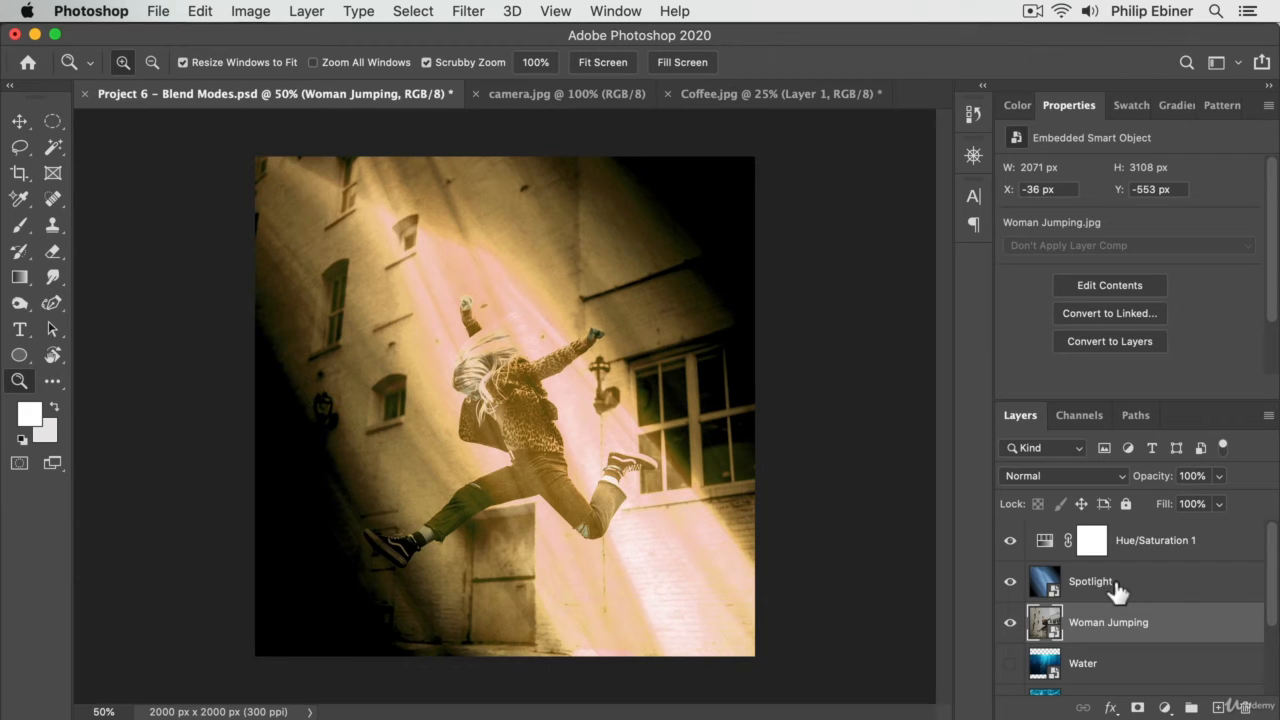
Step: Clip the Hue/Saturation 1 adjustment to the Spotlight layer and compare the image with Spotlight hidden and shown
click(1055, 540)
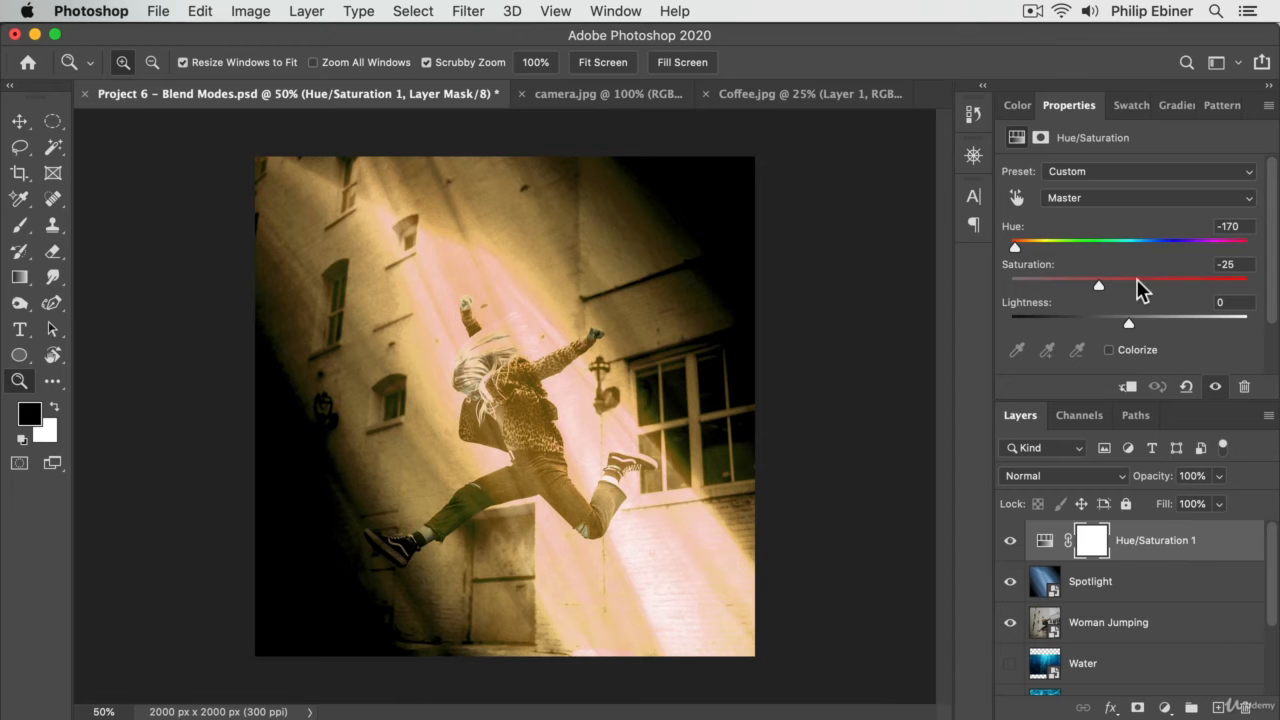
click(1128, 387)
click(1115, 600)
click(1163, 556)
click(1128, 387)
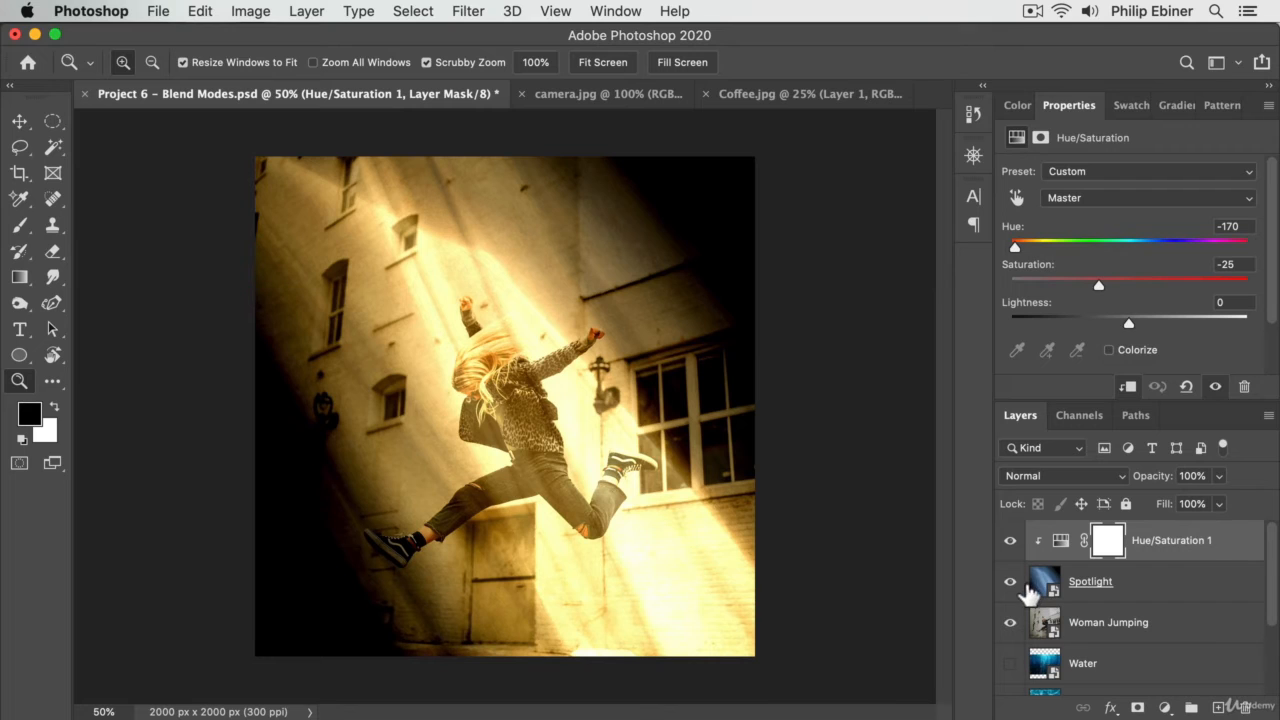
click(1014, 585)
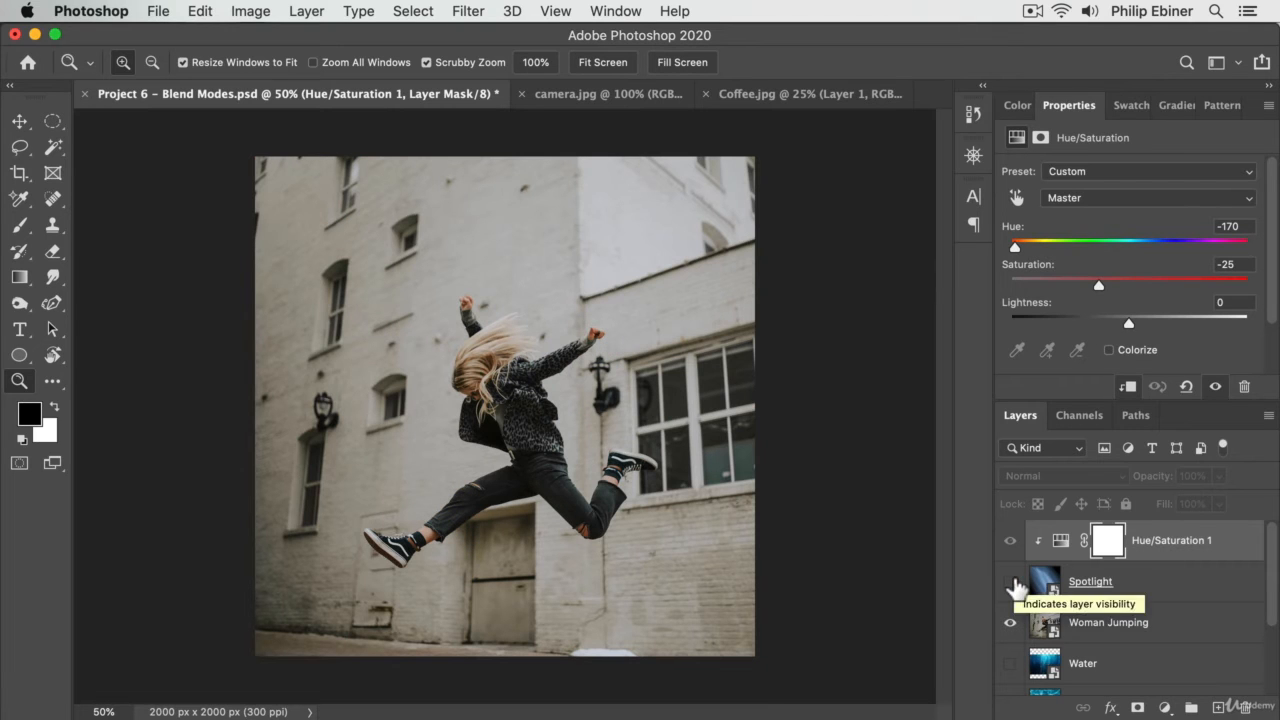
click(1010, 582)
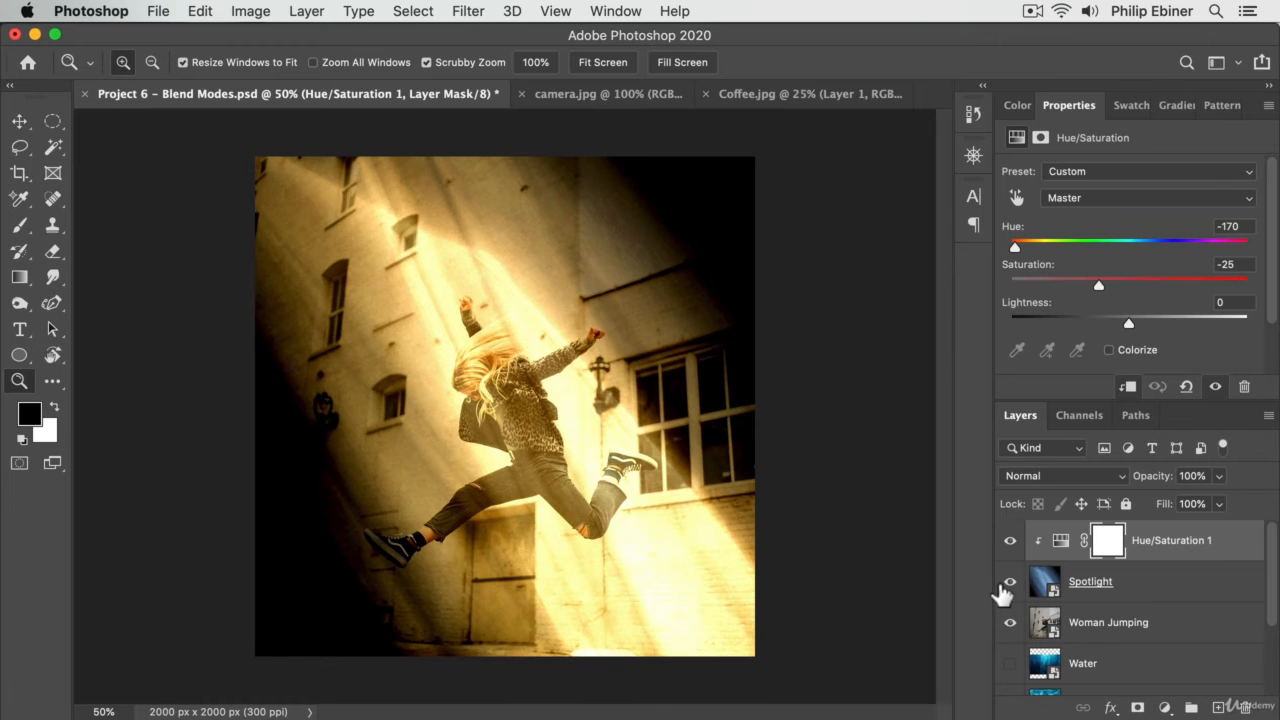
Step: Shift the Spotlight layer horizontally to X -1304 px and compare the image with Hue/Saturation 1 hidden and shown
key(v)
drag(529, 461, 623, 462)
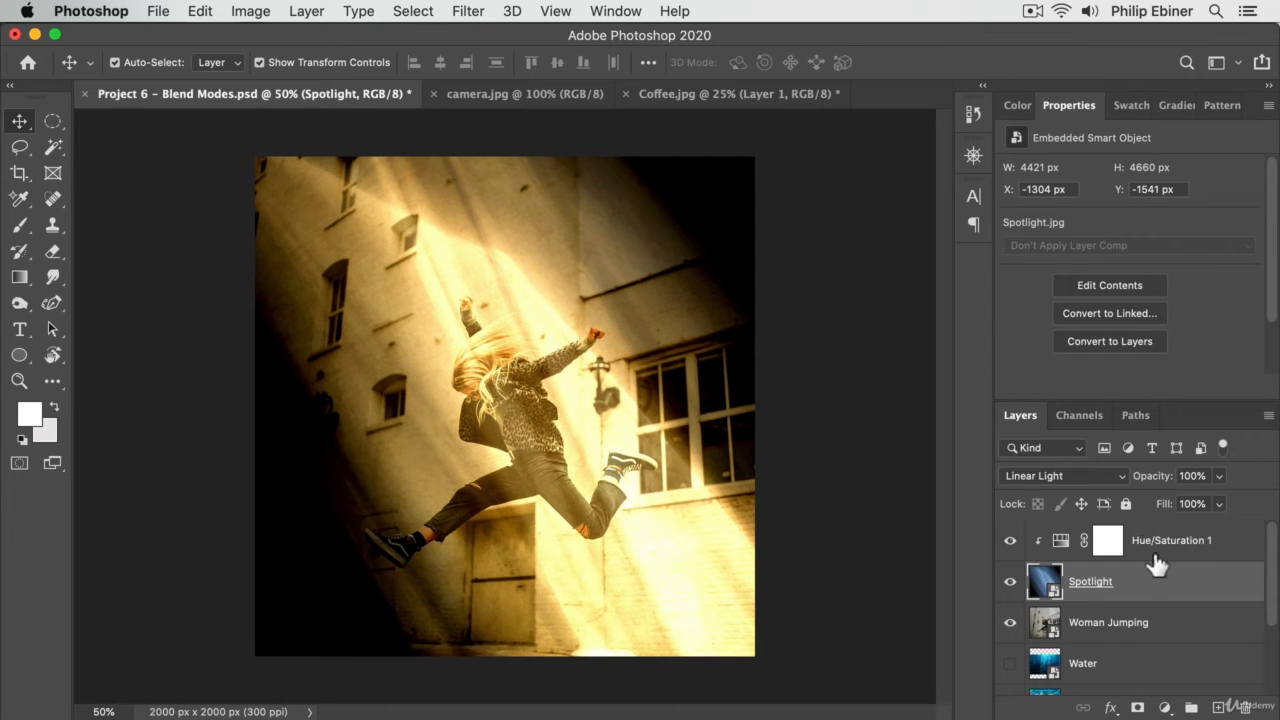
click(1010, 541)
click(1010, 541)
Step: Add a second Hue/Saturation adjustment layer above Spotlight using the previous layer as clipping mask, then release and restore its clipping
click(1164, 707)
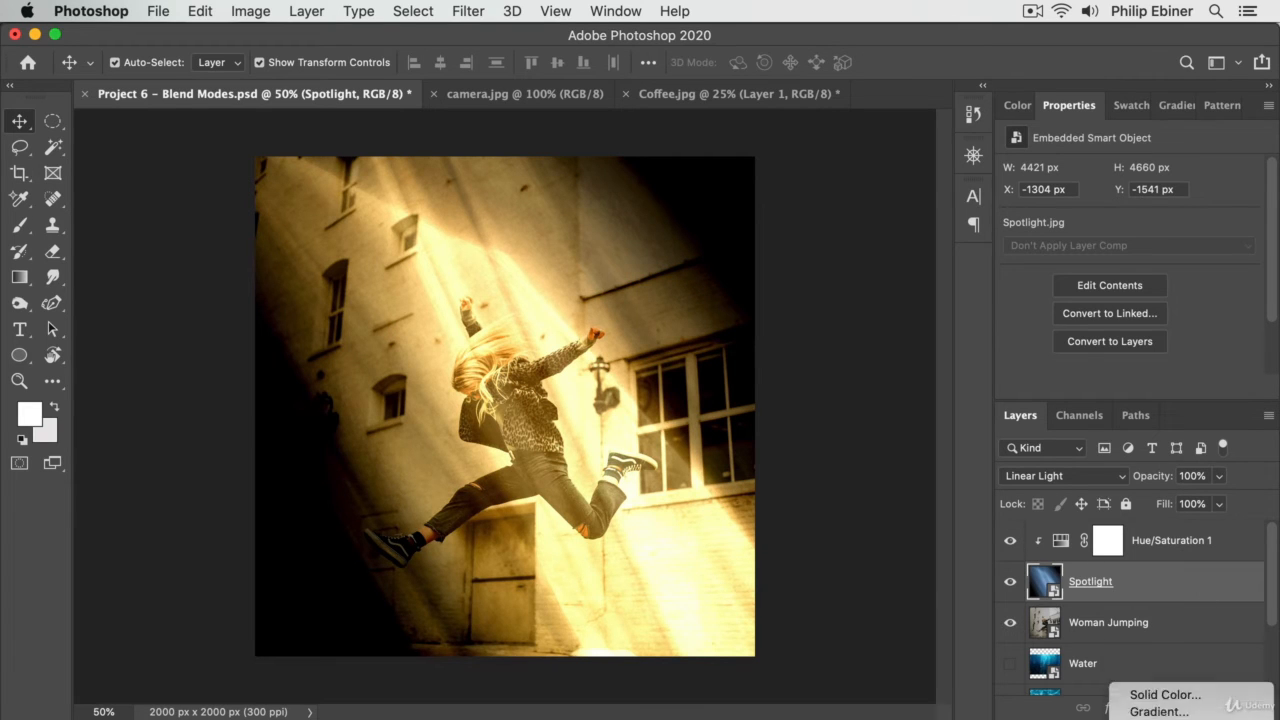
click(1005, 521)
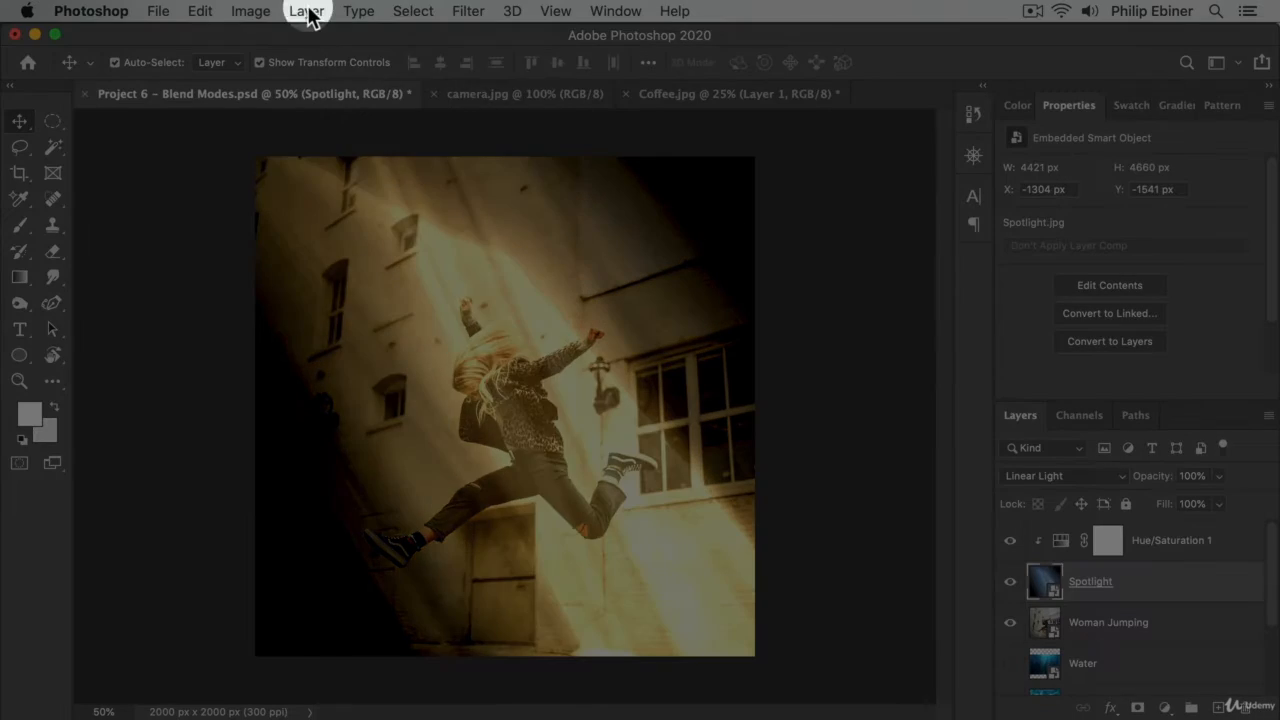
click(306, 11)
mouse_move(372, 222)
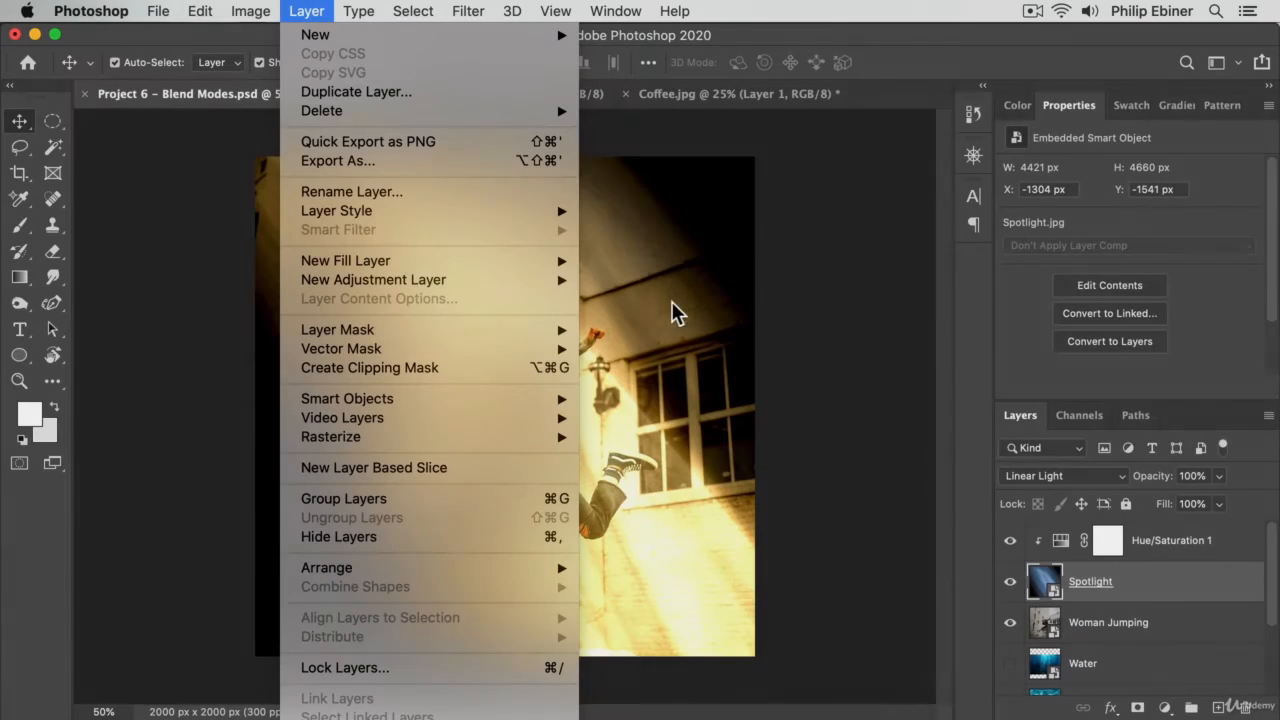
mouse_move(546, 284)
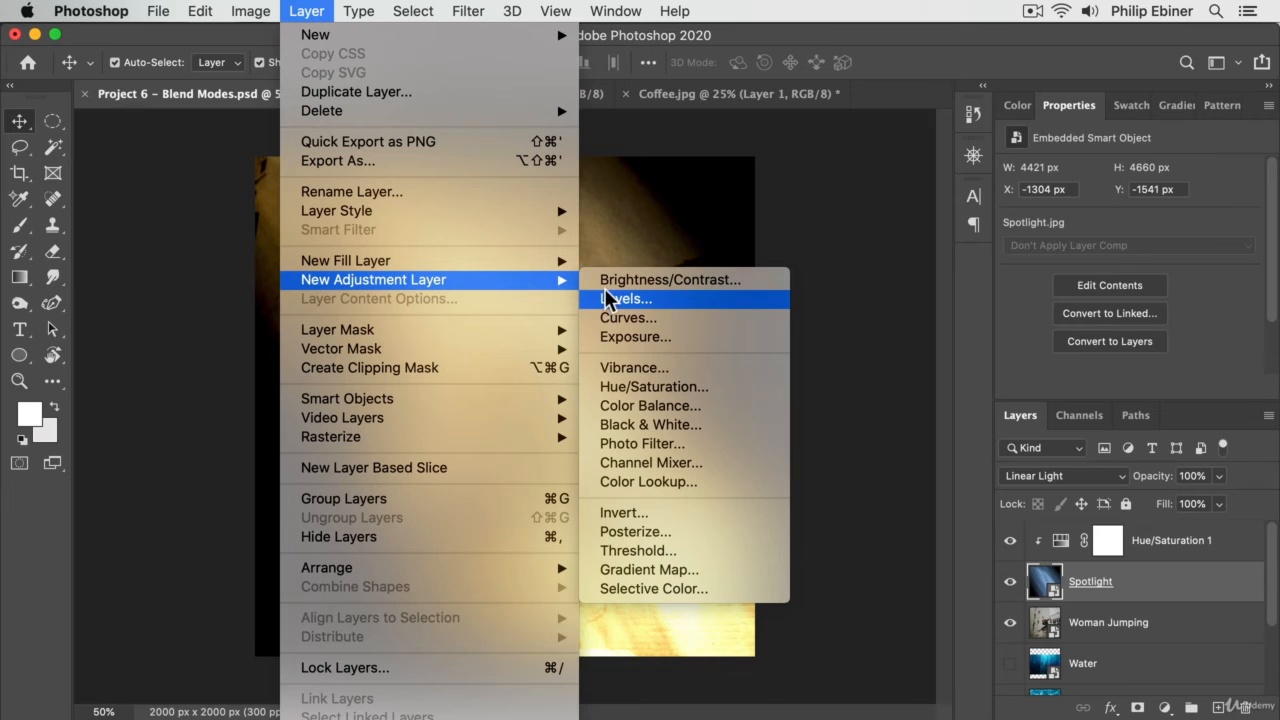
click(656, 386)
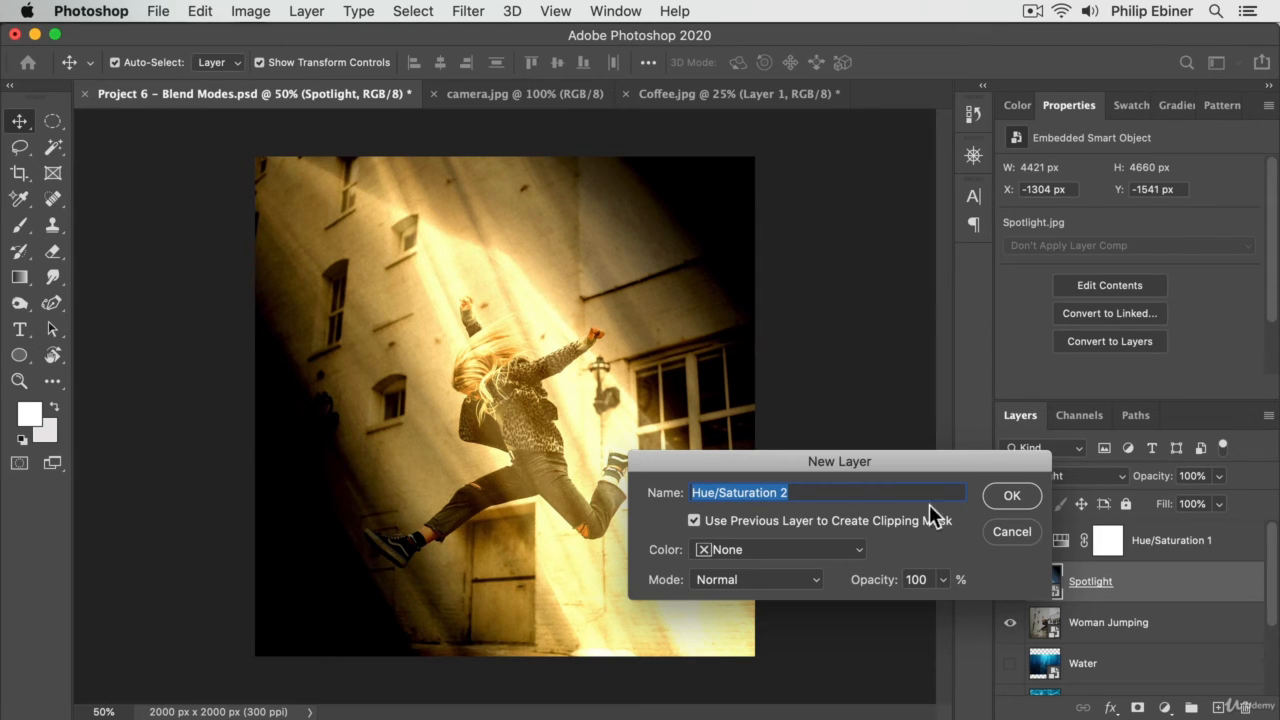
click(1012, 494)
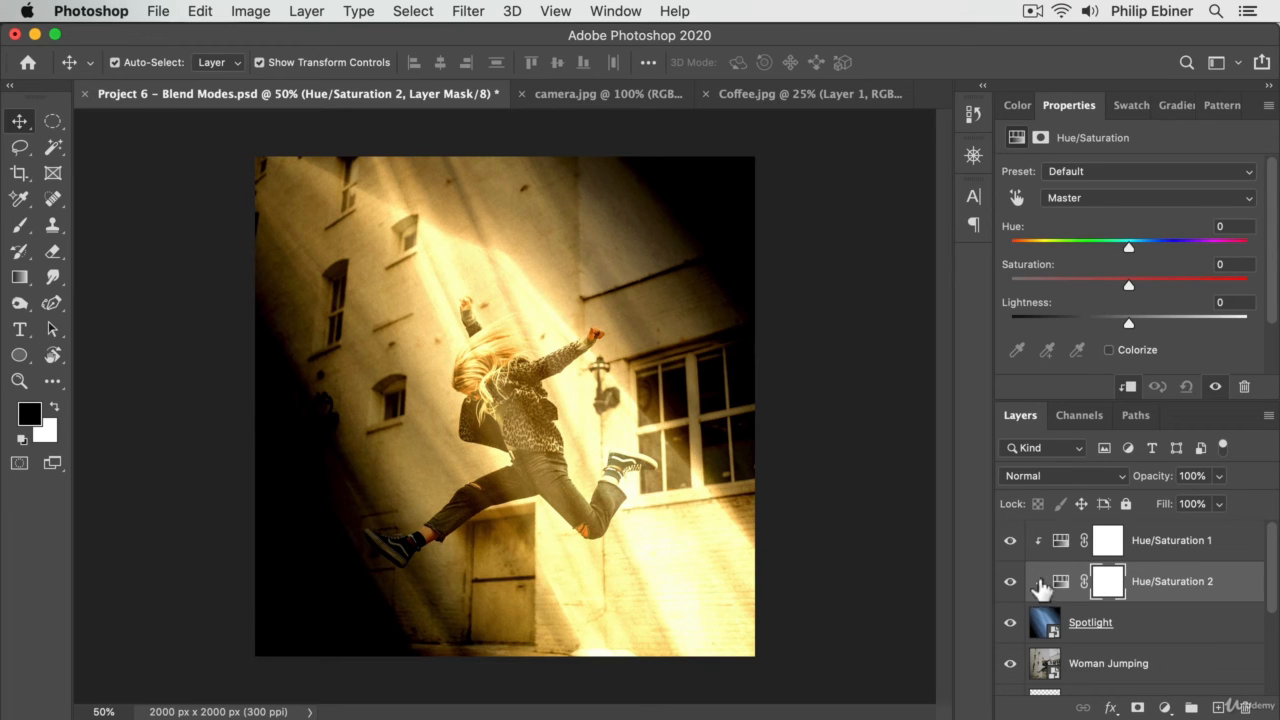
click(1128, 386)
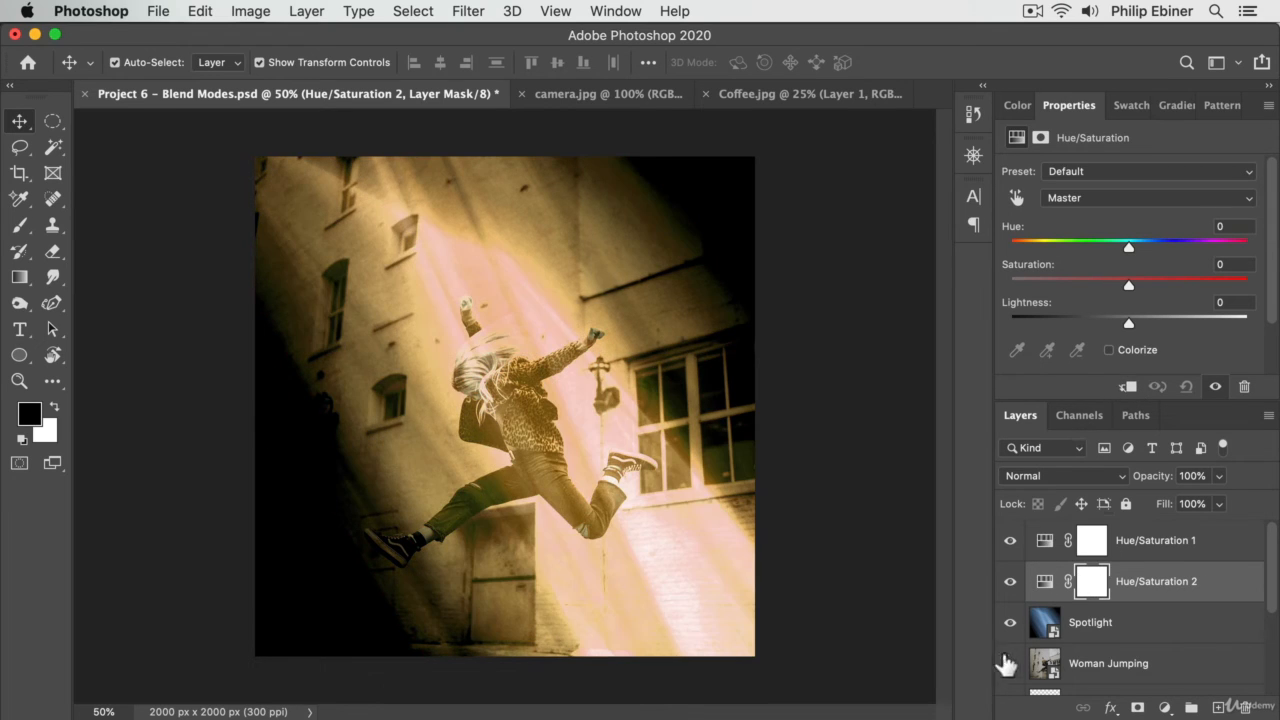
click(1128, 387)
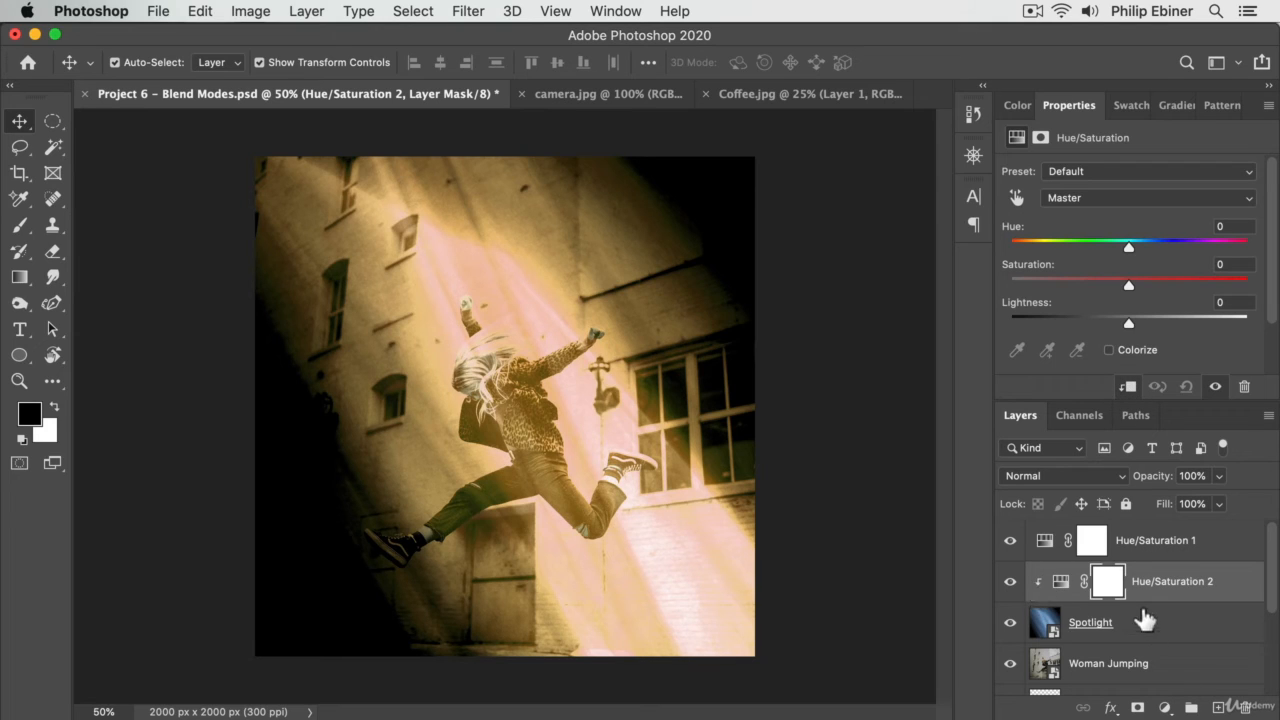
Step: Delete the Hue/Saturation 2 layer and clip Hue/Saturation 1 to the Spotlight layer again
click(1195, 557)
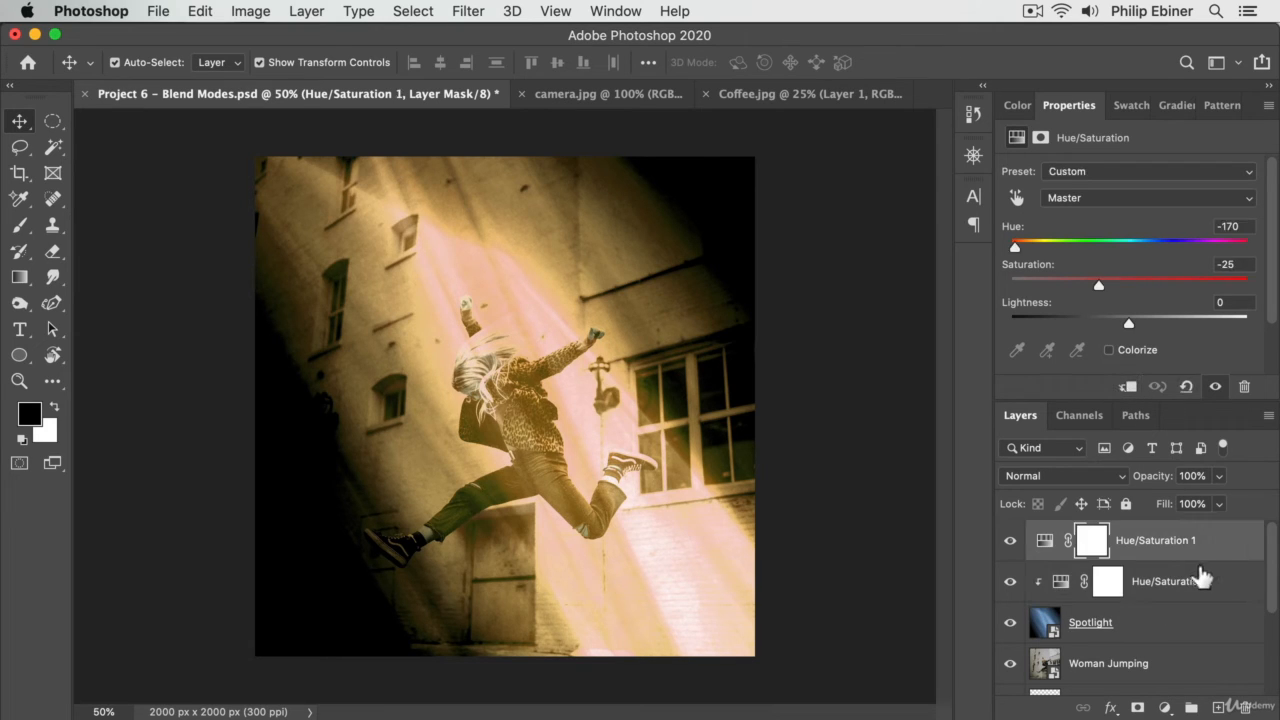
click(1190, 572)
key(BackSpace)
click(1152, 542)
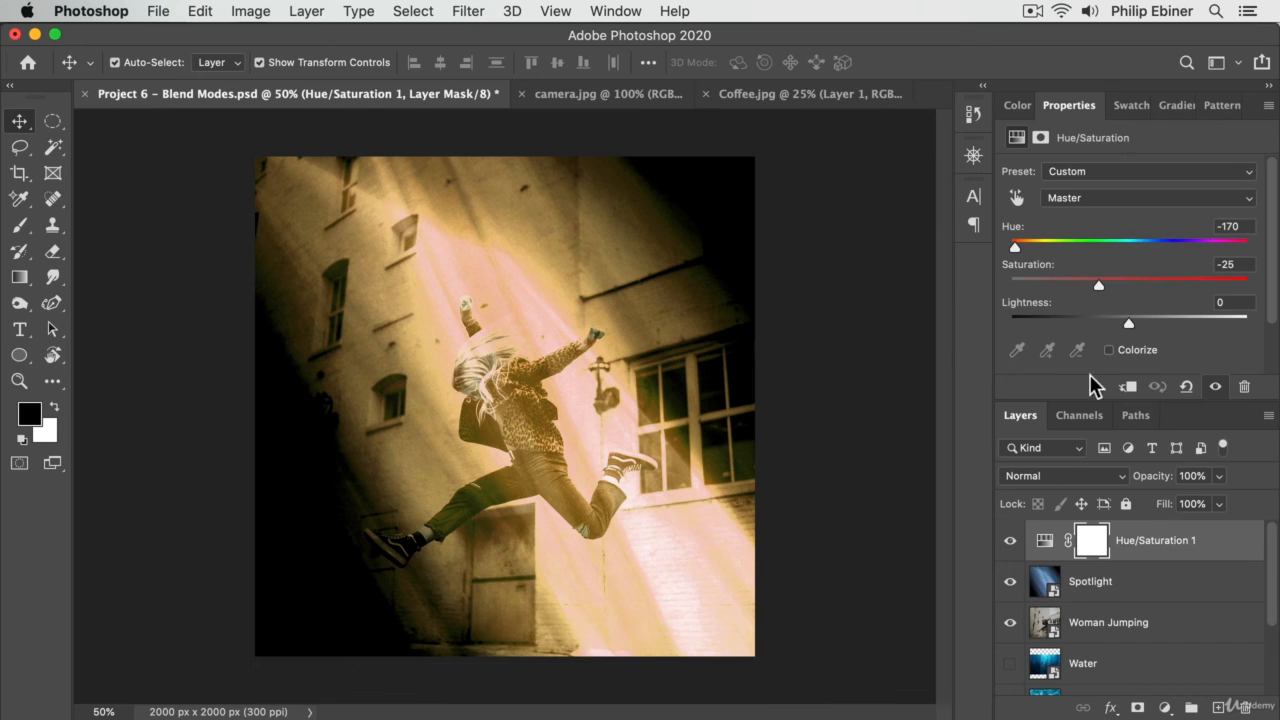
click(1125, 387)
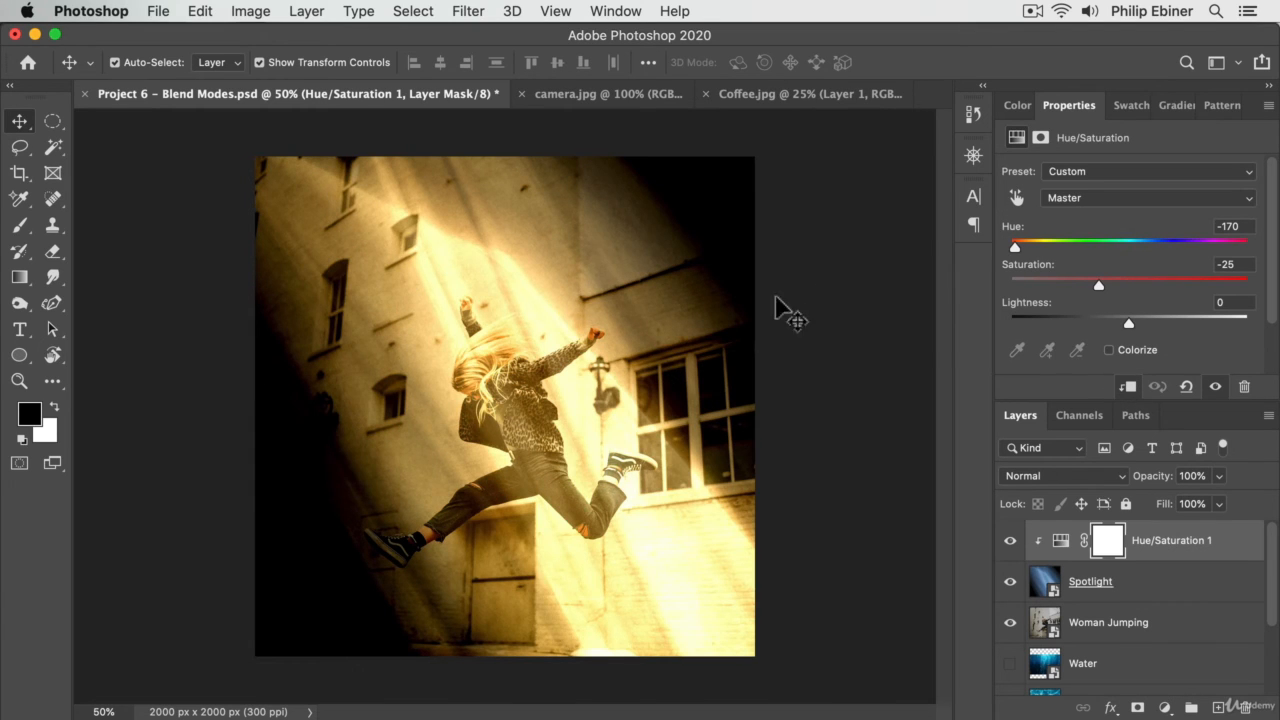
Step: Rotate the Spotlight layer nearly upright to about -0.32° and scale it down to about 9.12% width and 17.96% height
click(516, 478)
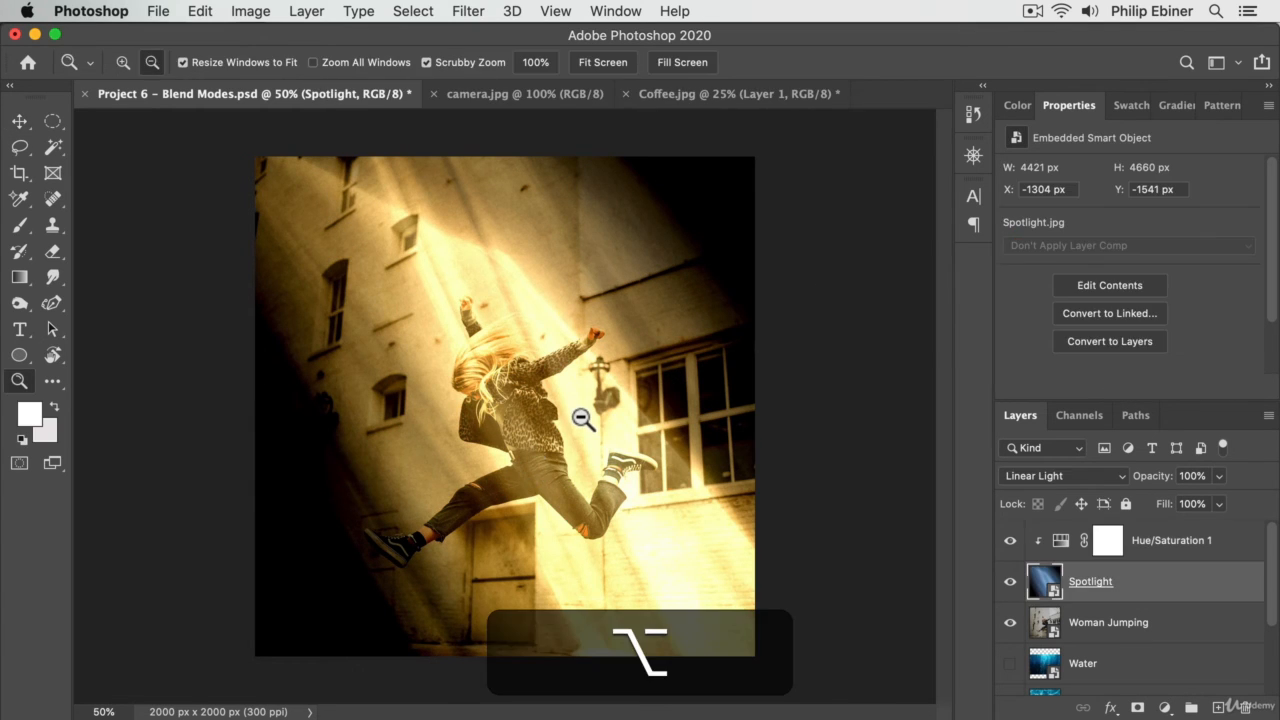
alt+click(585, 421)
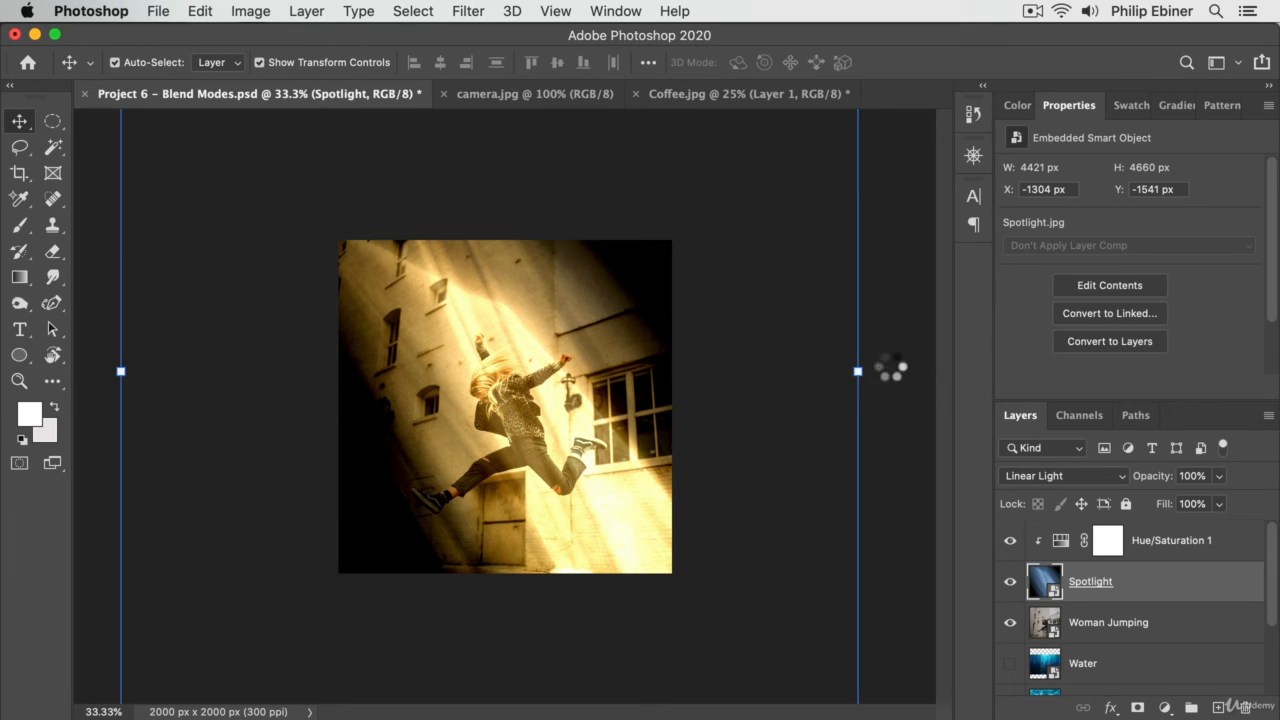
drag(880, 366, 820, 560)
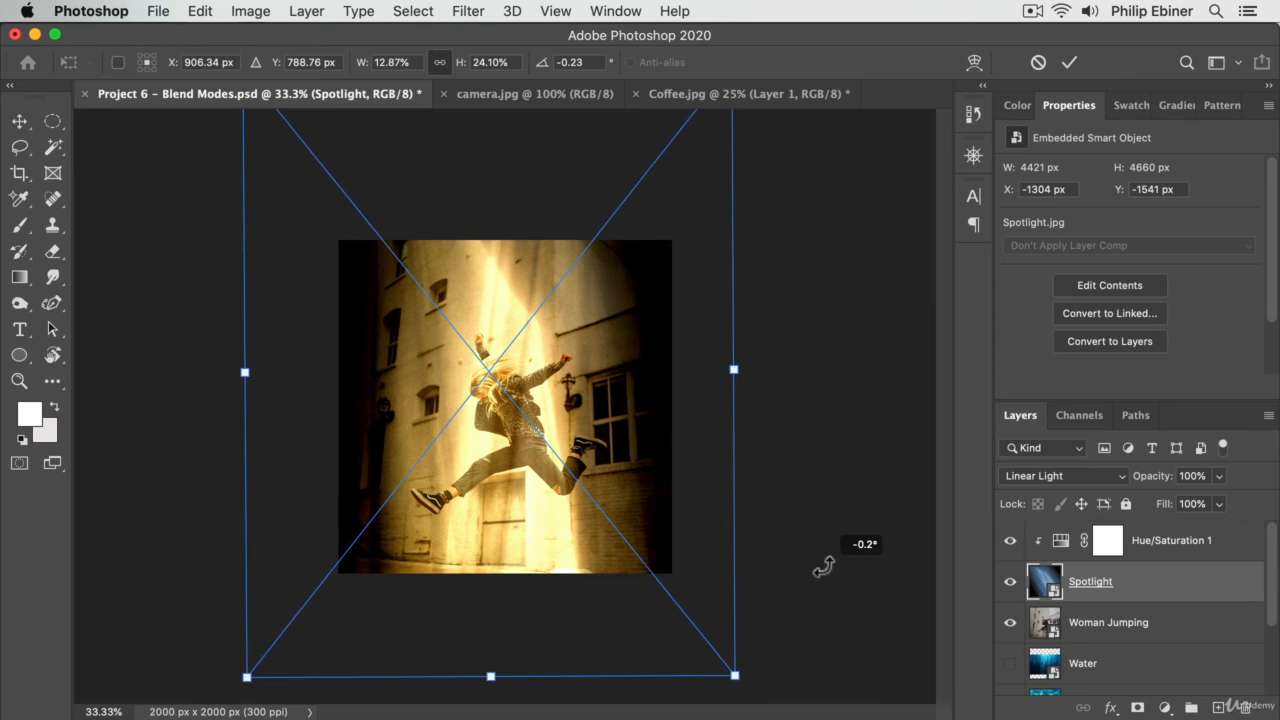
drag(737, 371, 674, 374)
key(Return)
key(z)
click(588, 456)
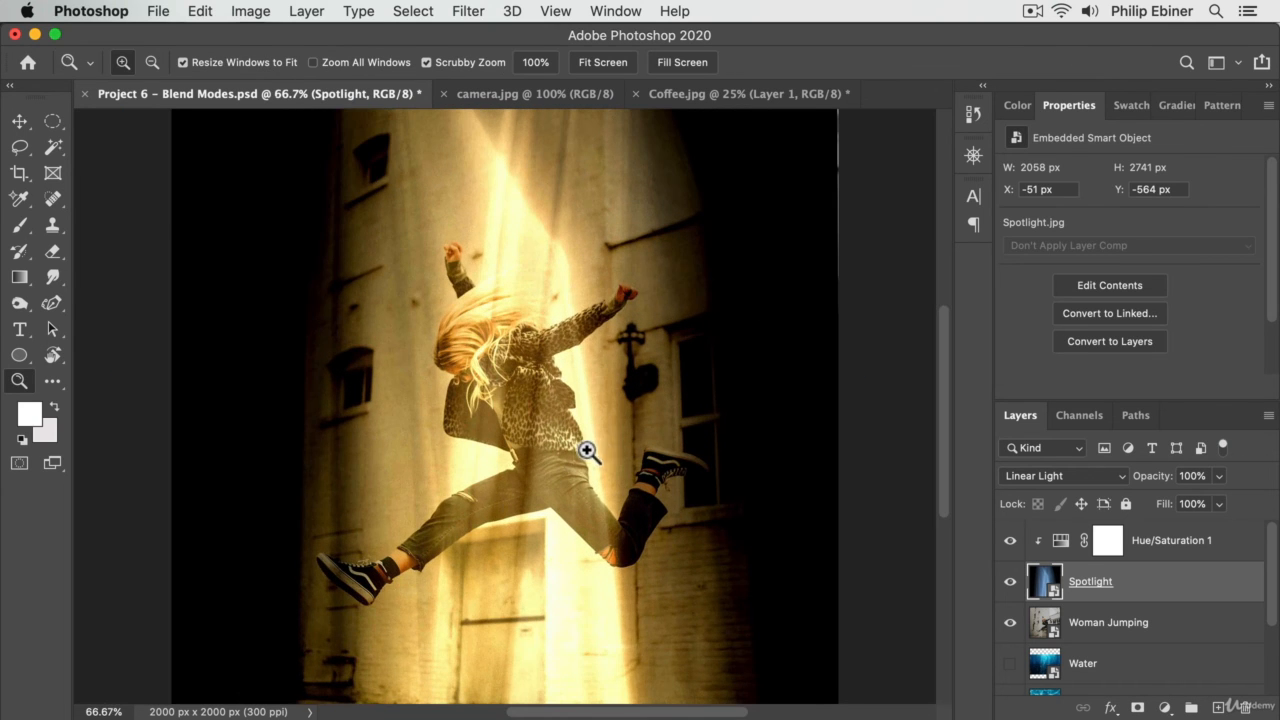
Step: Widen the Spotlight layer slightly to about 2094 px so it extends past the canvas's right edge, and apply the transform
alt+click(631, 459)
key(v)
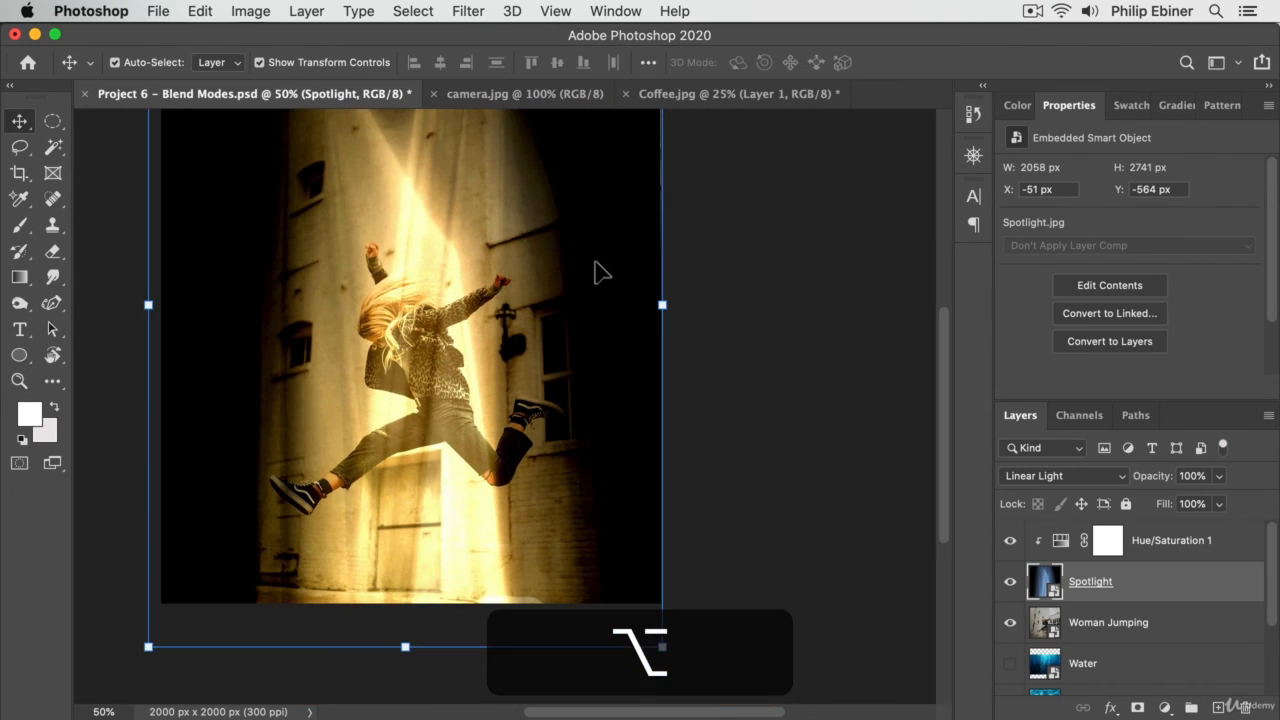
drag(666, 302, 674, 303)
key(Return)
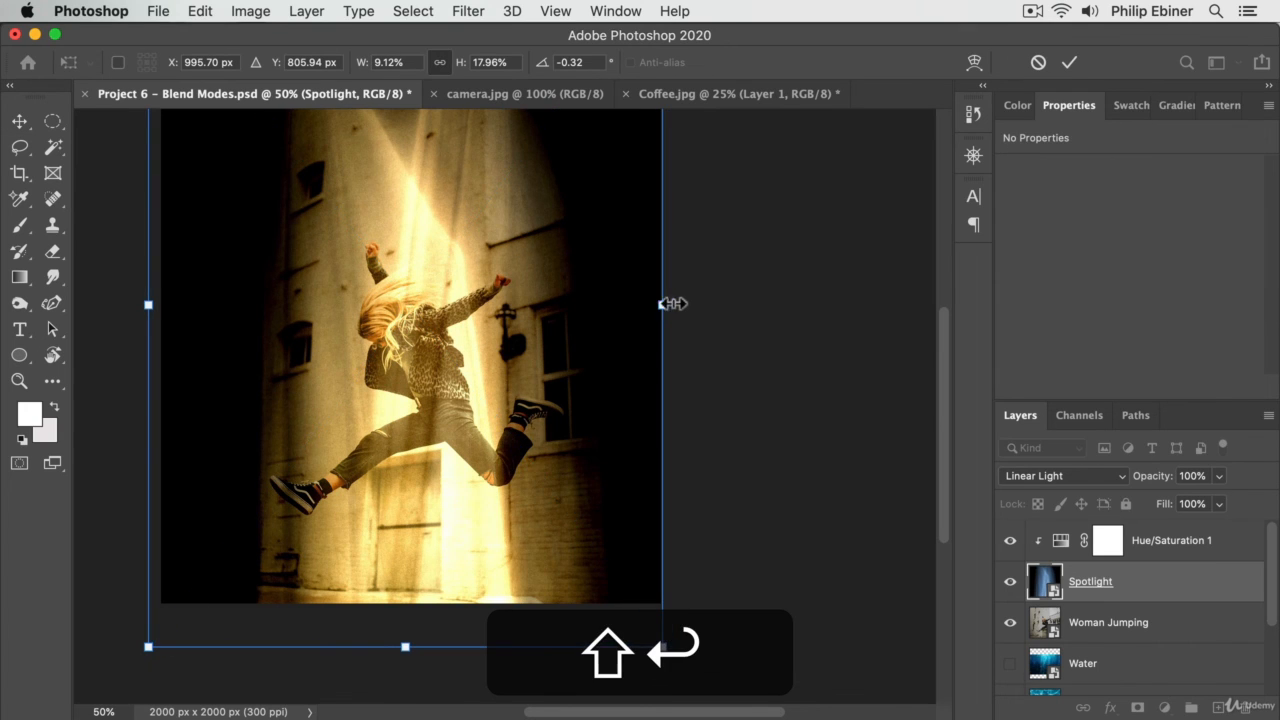
drag(500, 286, 541, 317)
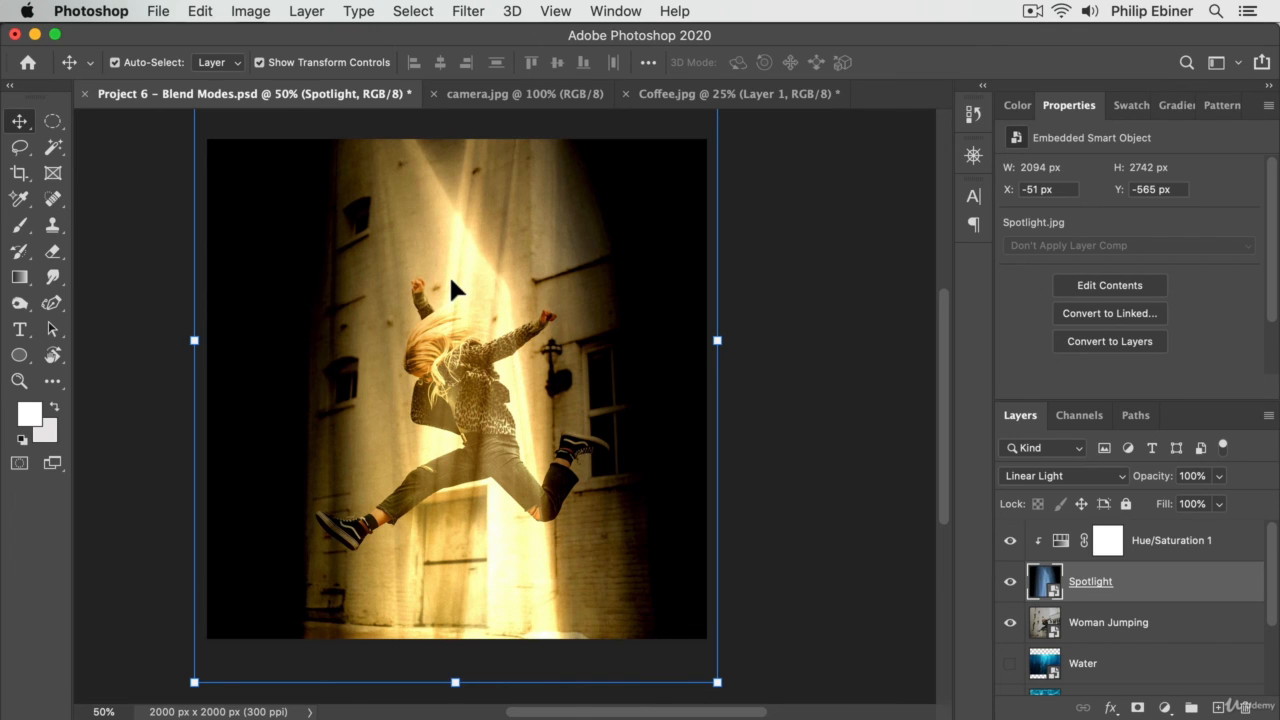
Step: Change the Spotlight layer's blend mode to Color Dodge and lower its opacity to 68%
click(1090, 473)
click(1090, 476)
click(1083, 475)
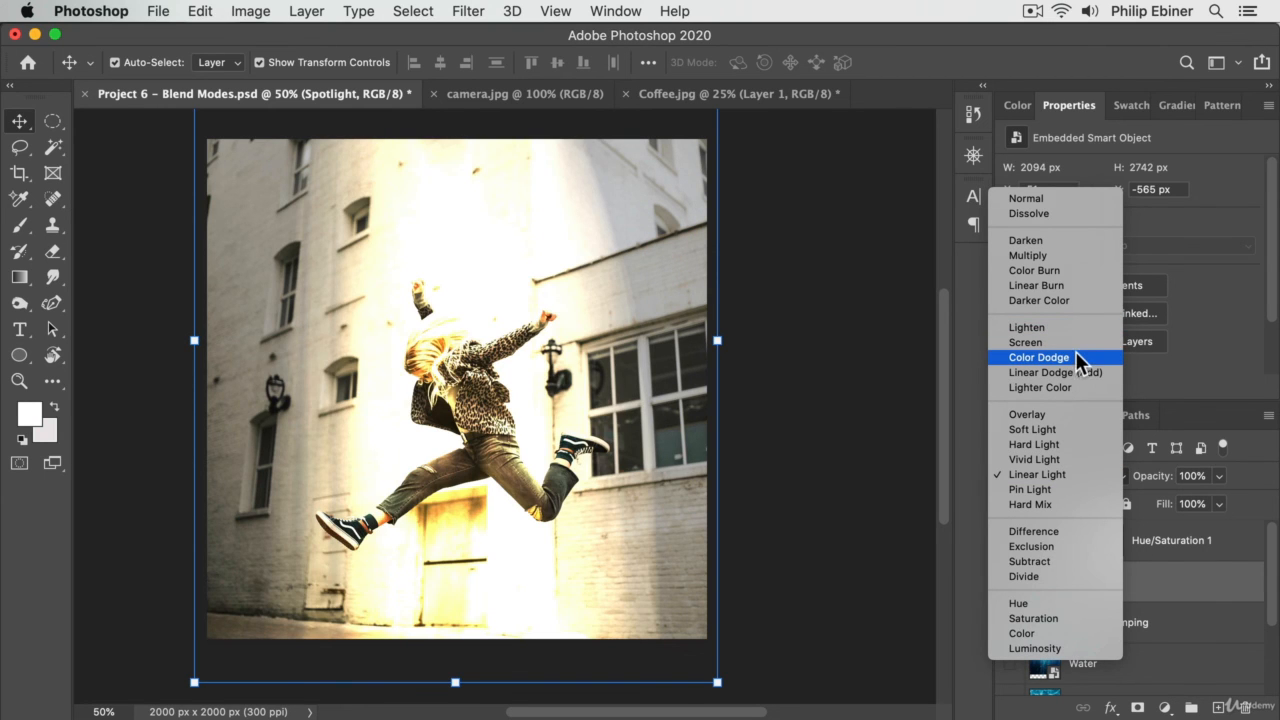
click(1080, 360)
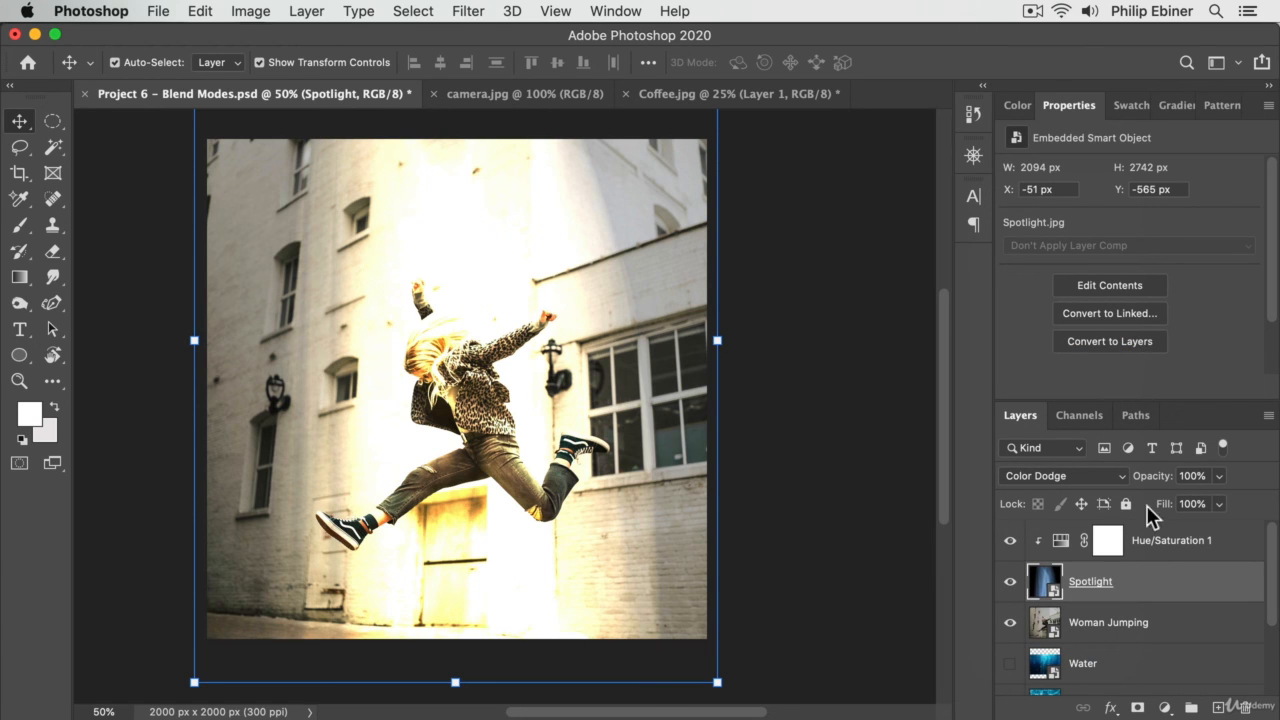
mouse_move(1150, 487)
mouse_down()
mouse_move(1080, 495)
mouse_move(1166, 489)
mouse_move(1155, 487)
mouse_up()
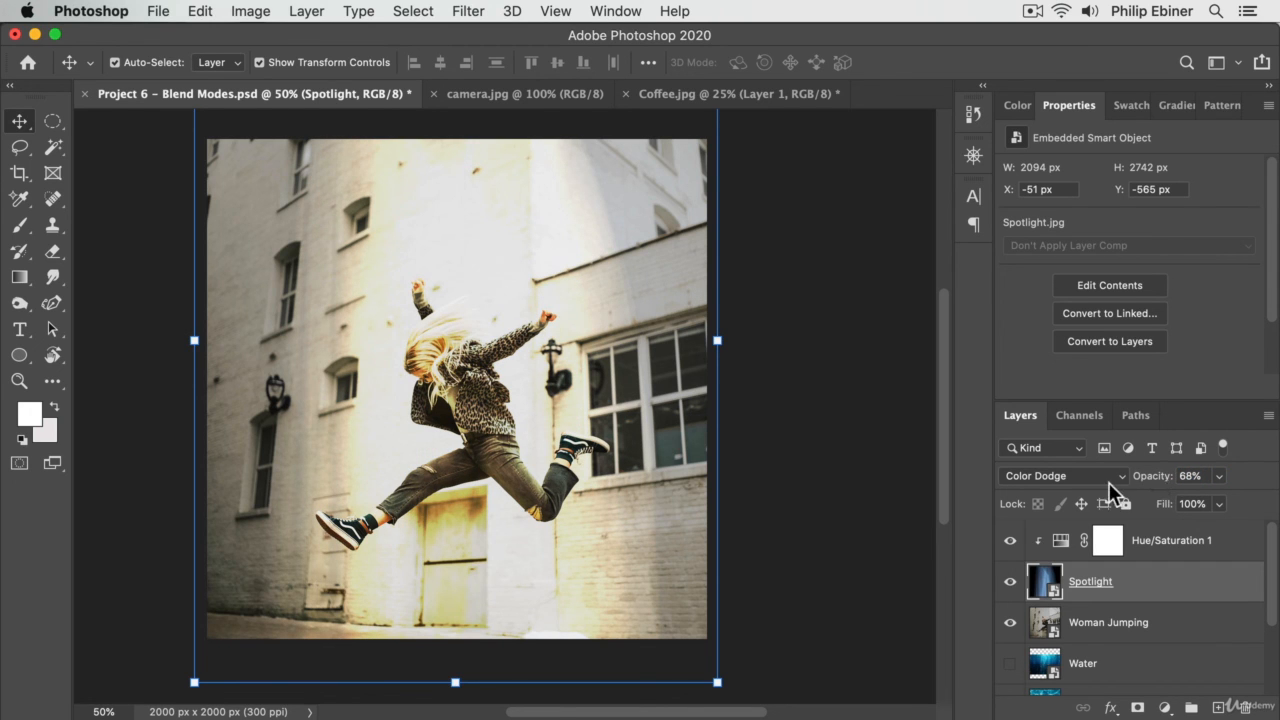